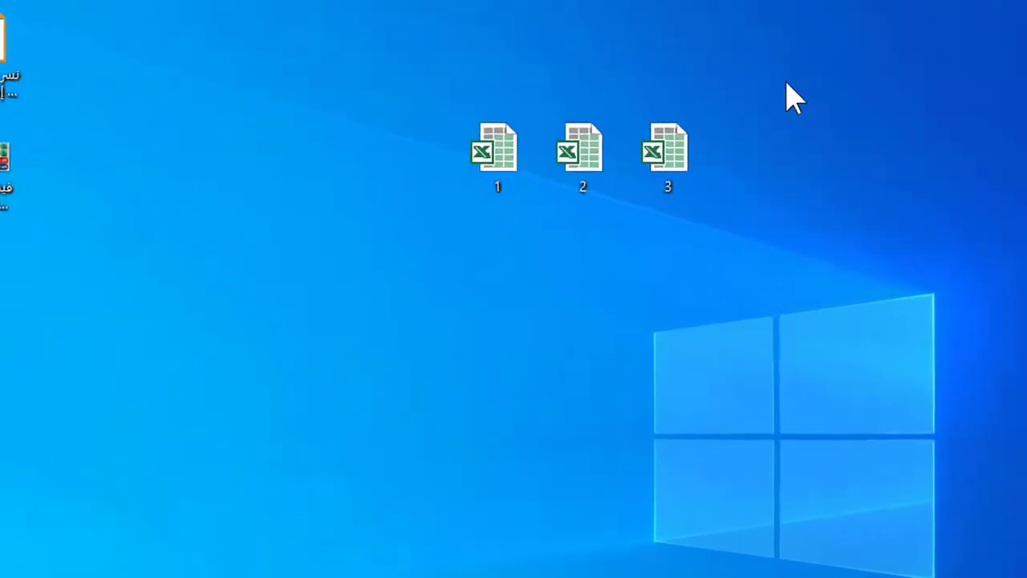
Select the workbook files 1, 2 and 3 on the desktop.
{"action": "left_click_drag", "start_coordinate": [726, 48], "coordinate": [495, 161]}
{"action": "left_click", "coordinate": [473, 216]}
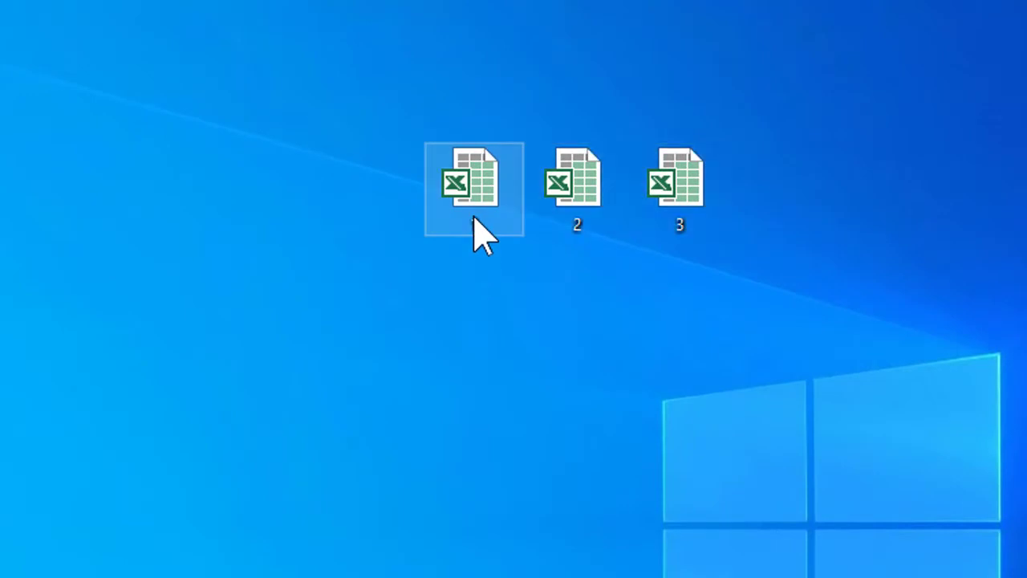
{"action": "left_click", "coordinate": [573, 226]}
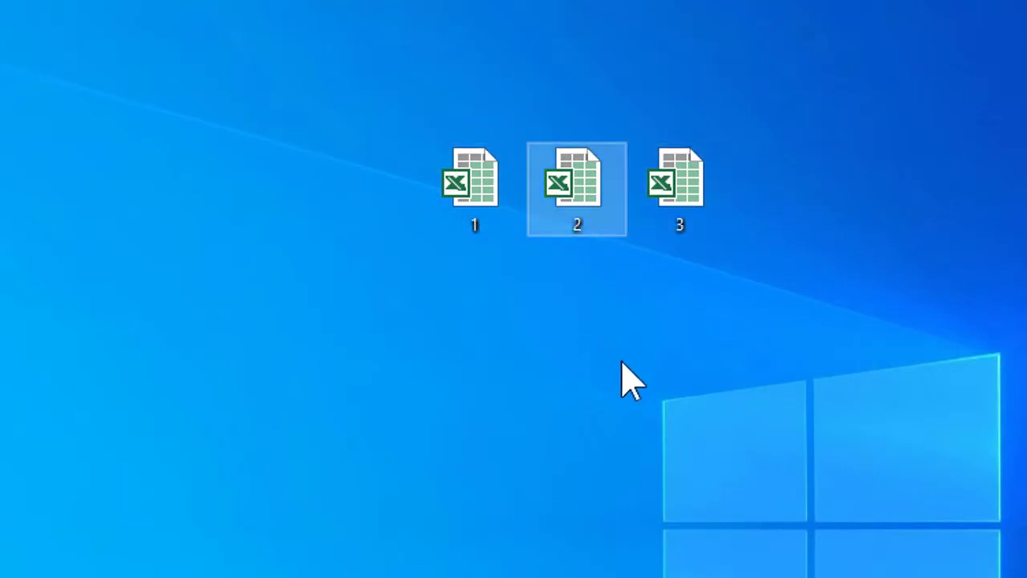
{"action": "left_click", "coordinate": [694, 192]}
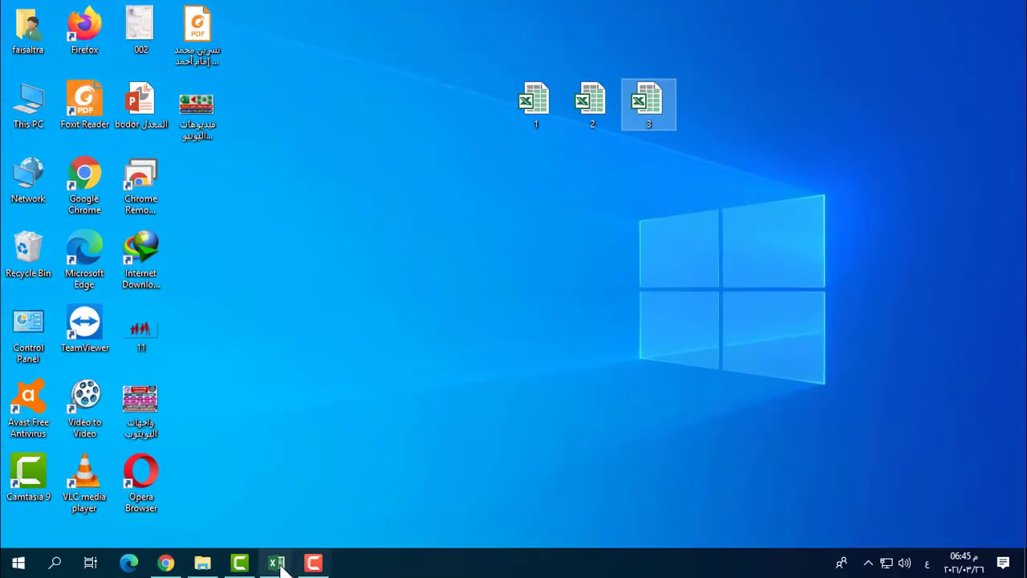
Show workbooks 1, 2 and 3 from the Excel taskbar, ending on the empty Book1.
{"action": "mouse_move", "coordinate": [275, 562]}
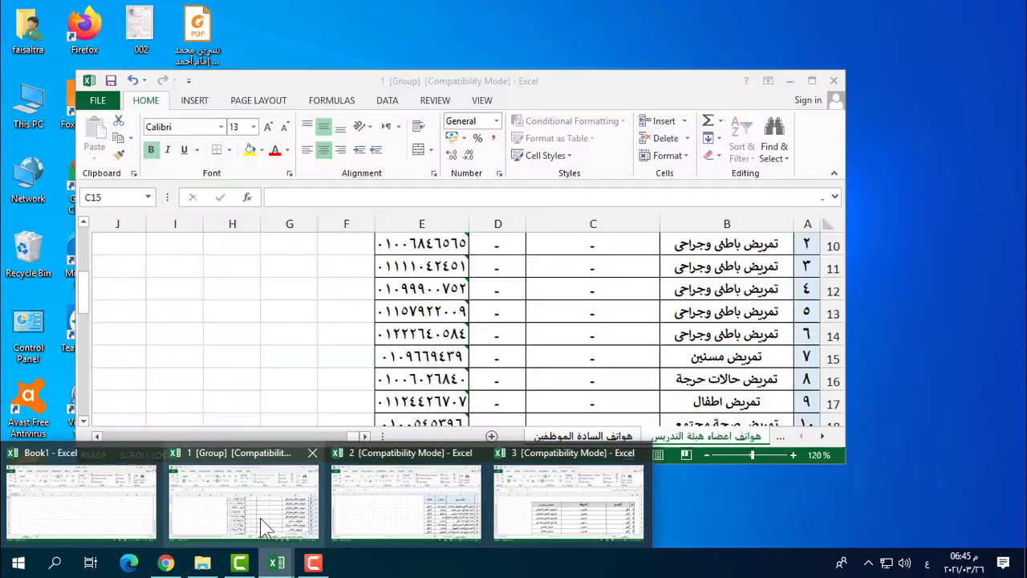
{"action": "left_click", "coordinate": [259, 517]}
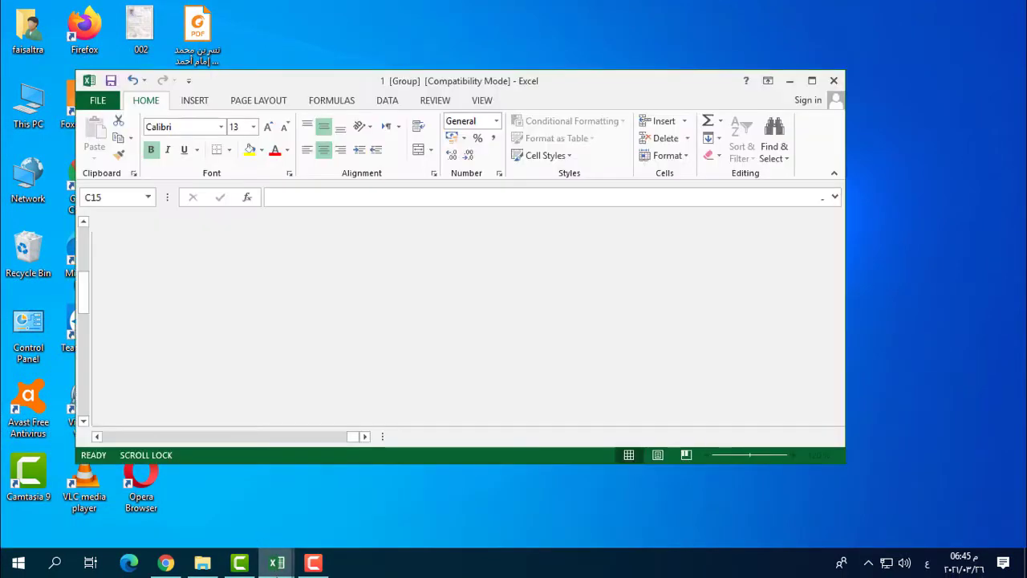
{"action": "mouse_move", "coordinate": [275, 561]}
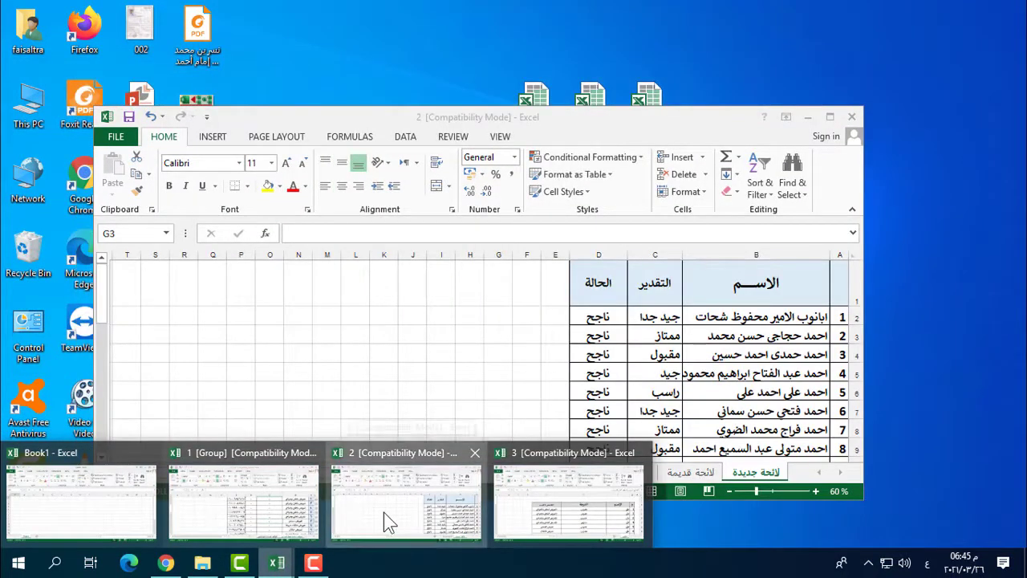
{"action": "left_click", "coordinate": [384, 512]}
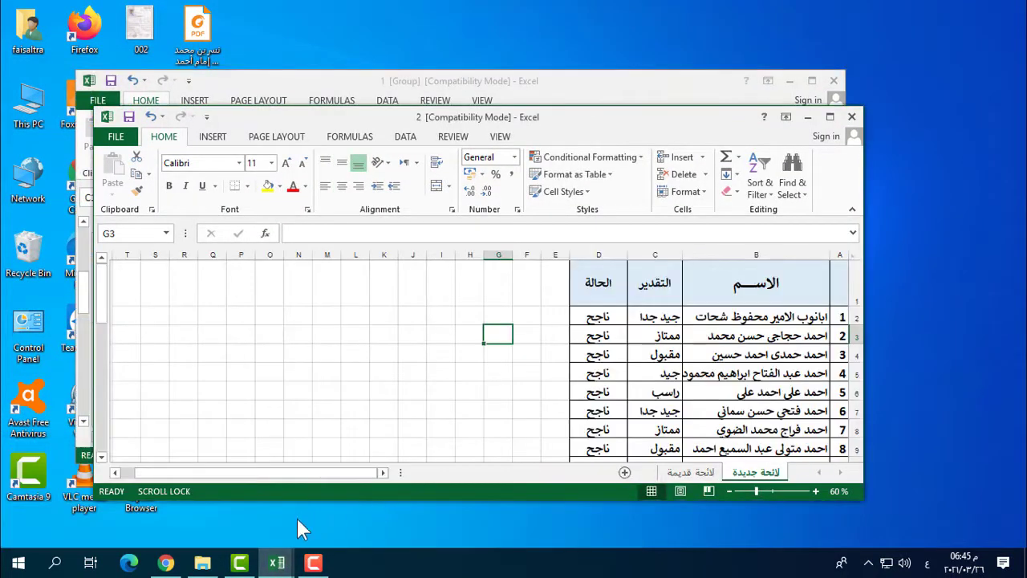
{"action": "mouse_move", "coordinate": [275, 561]}
{"action": "left_click", "coordinate": [523, 490]}
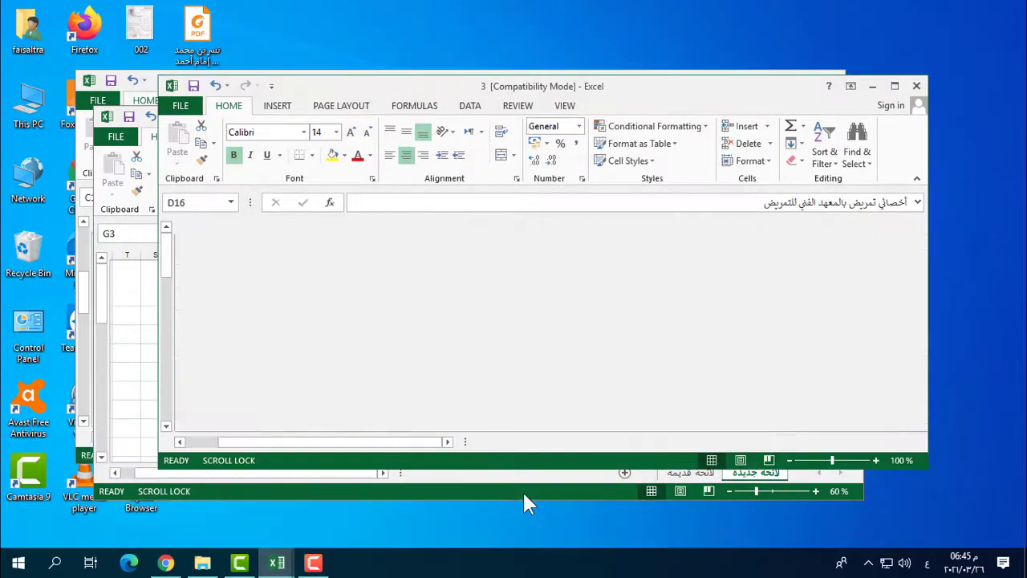
{"action": "mouse_move", "coordinate": [275, 561]}
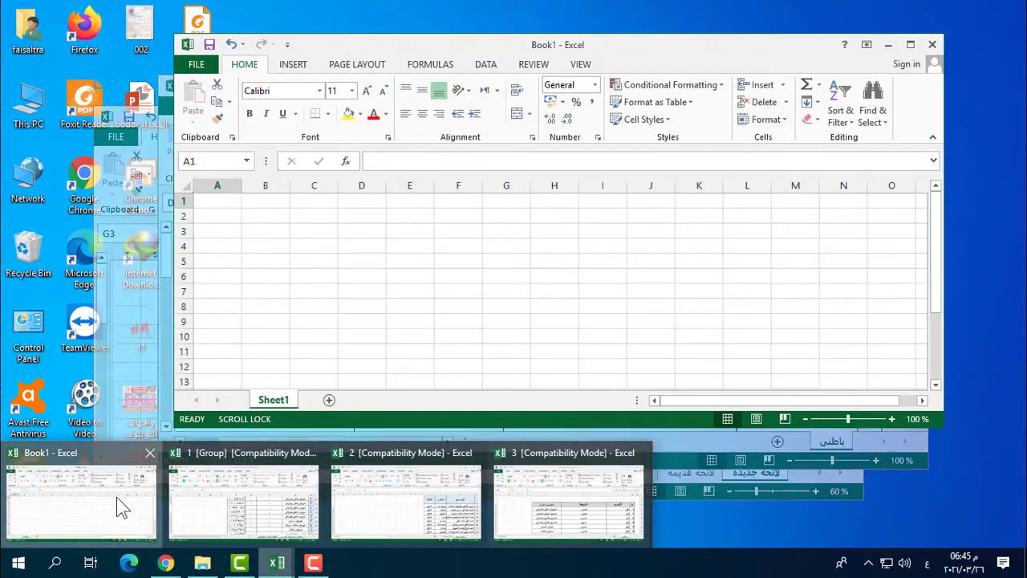
{"action": "left_click", "coordinate": [116, 497]}
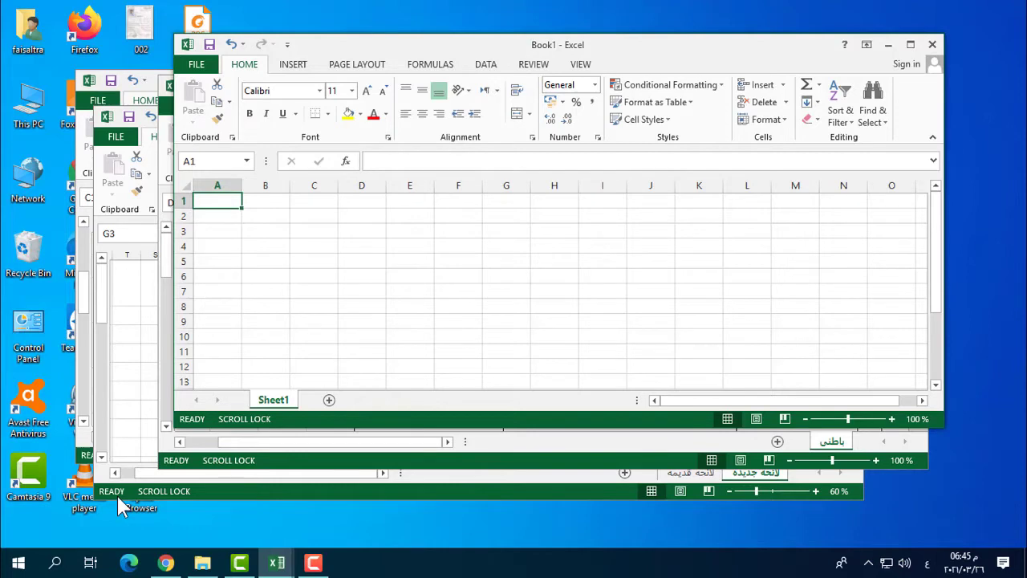
In workbook 3, set Move or Copy for the باطنى tab to Book1 with Create a copy ticked.
{"action": "left_click", "coordinate": [167, 87]}
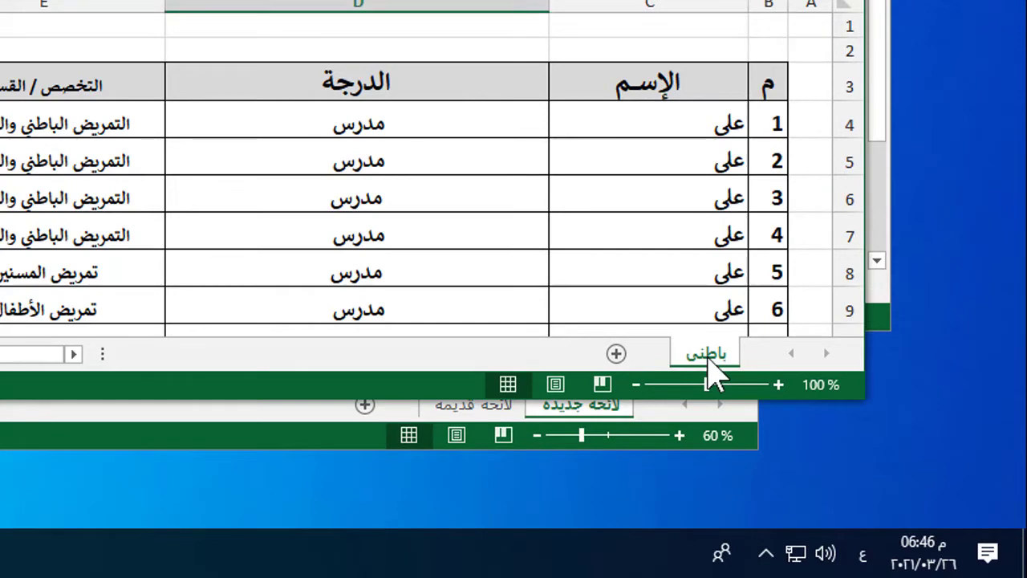
{"action": "right_click", "coordinate": [708, 359]}
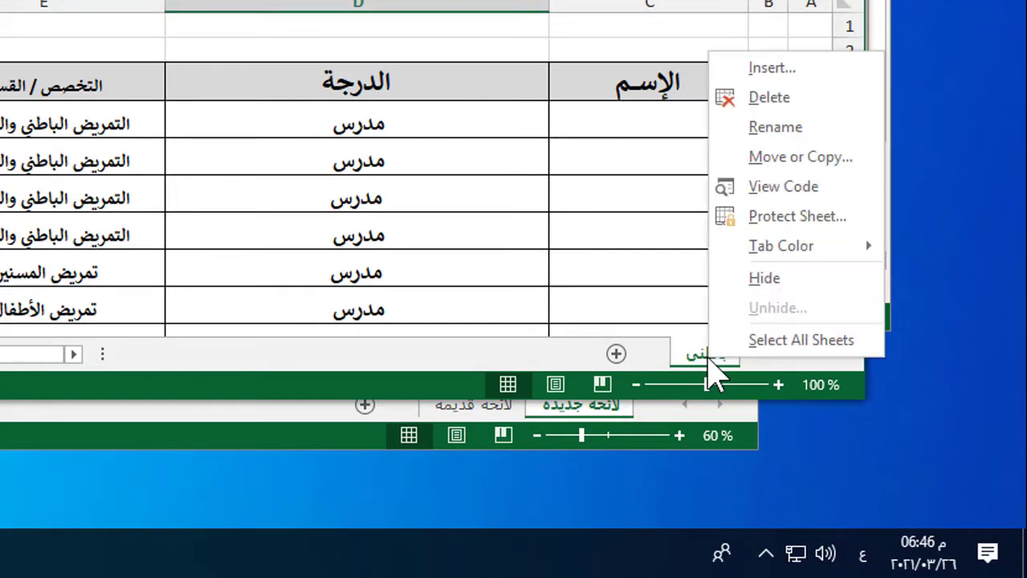
{"action": "left_click", "coordinate": [768, 166]}
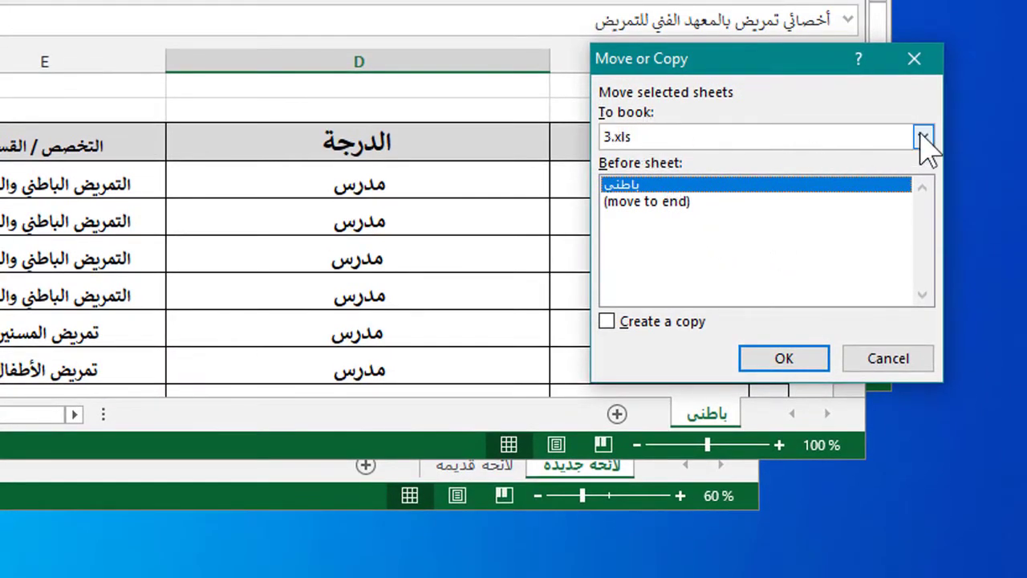
{"action": "left_click", "coordinate": [922, 137]}
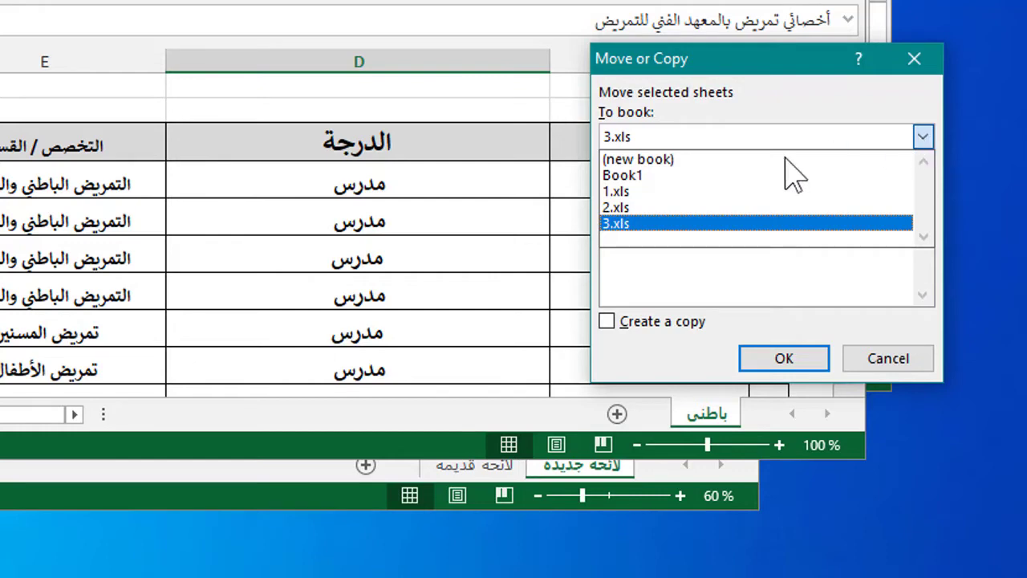
{"action": "left_click", "coordinate": [748, 177]}
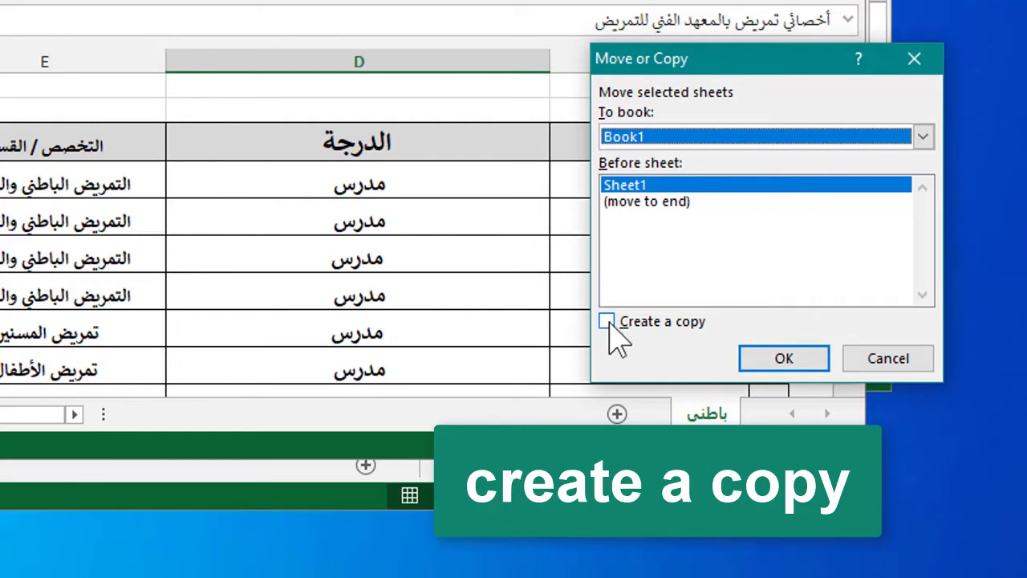
{"action": "left_click", "coordinate": [608, 322]}
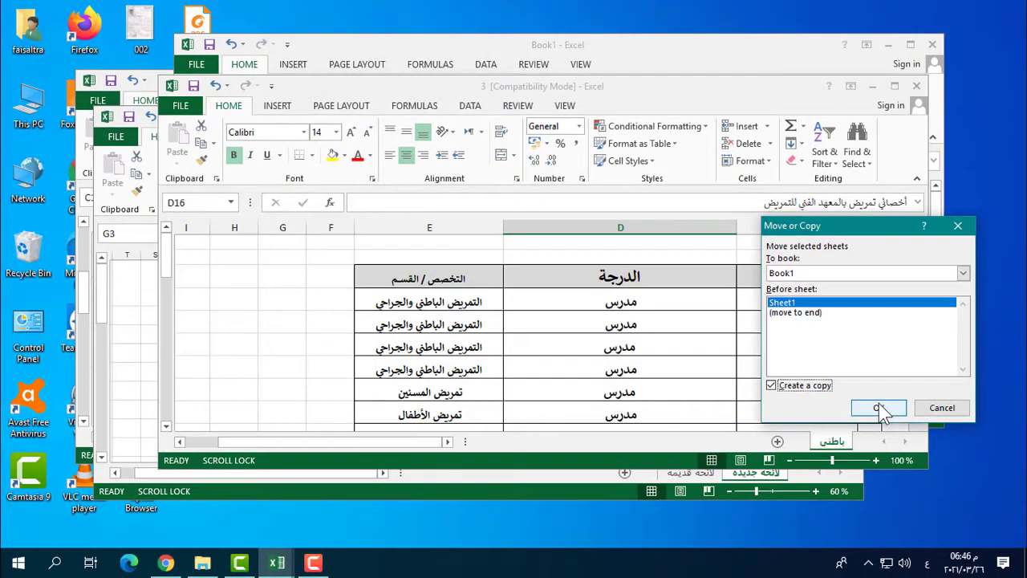
Confirm the copy, then delete the copied باطنى sheet from Book1.
{"action": "left_click", "coordinate": [878, 408]}
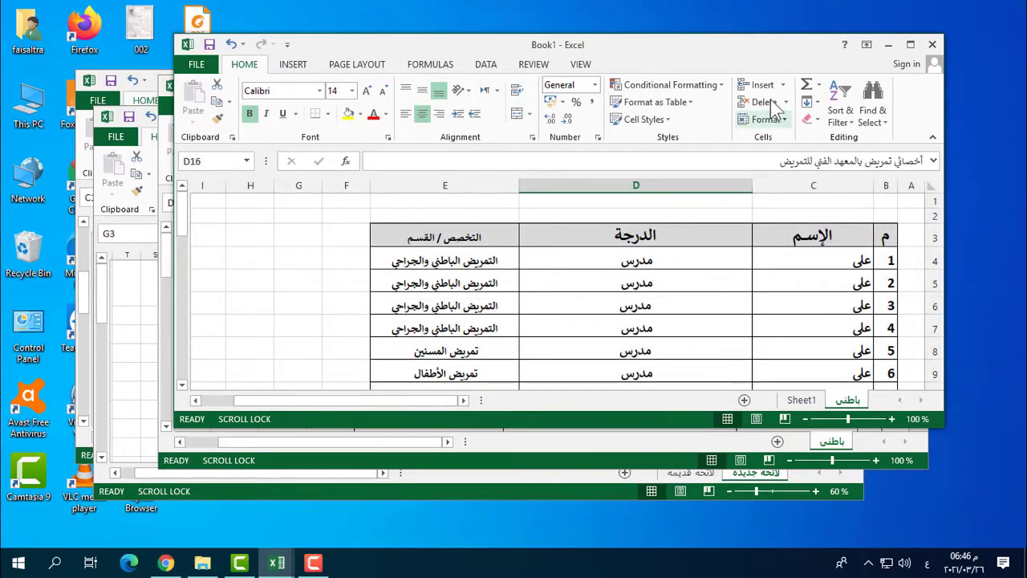
{"action": "left_click_drag", "start_coordinate": [770, 48], "coordinate": [483, 69]}
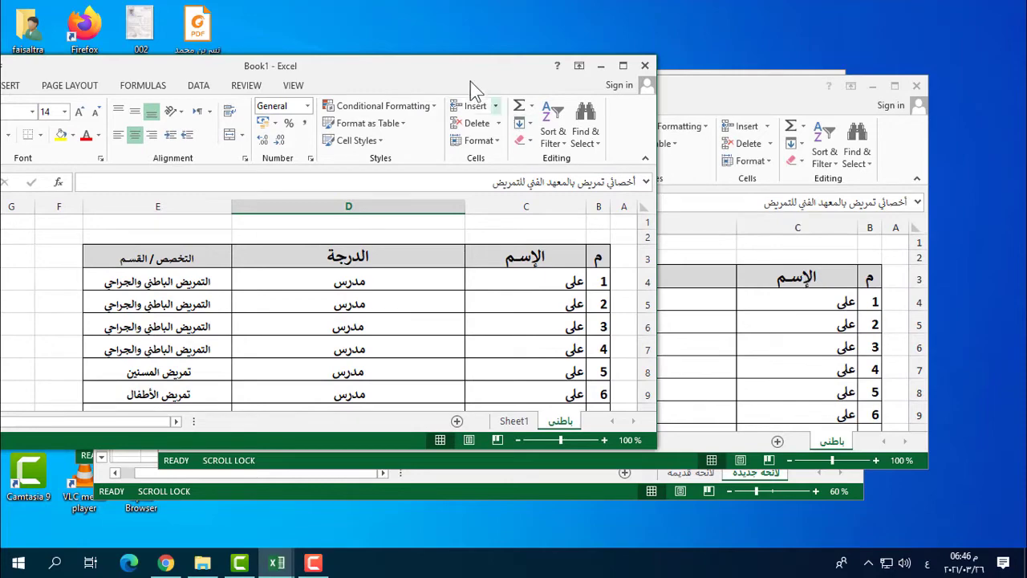
{"action": "left_click_drag", "start_coordinate": [490, 71], "coordinate": [729, 70]}
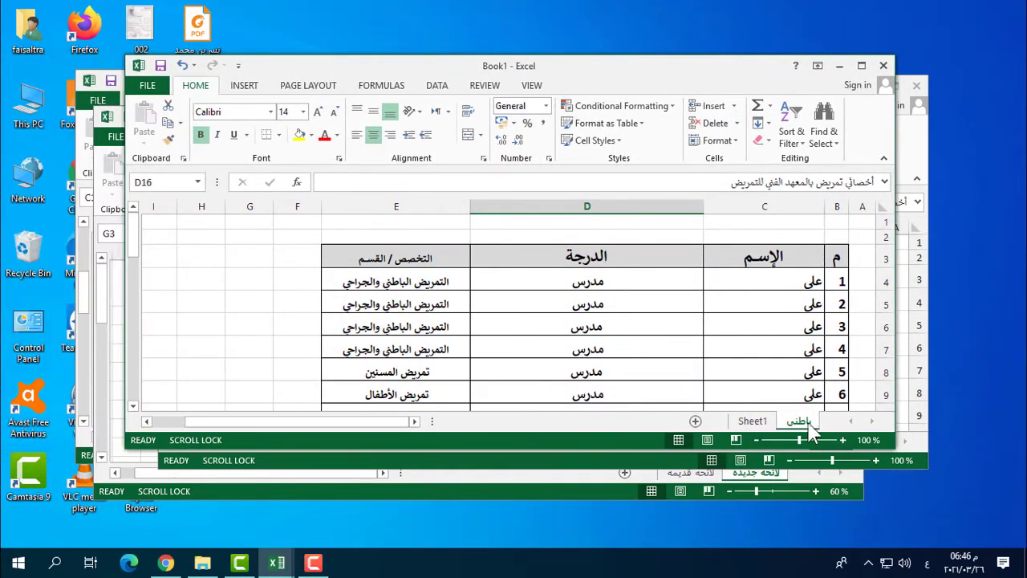
{"action": "right_click", "coordinate": [809, 426]}
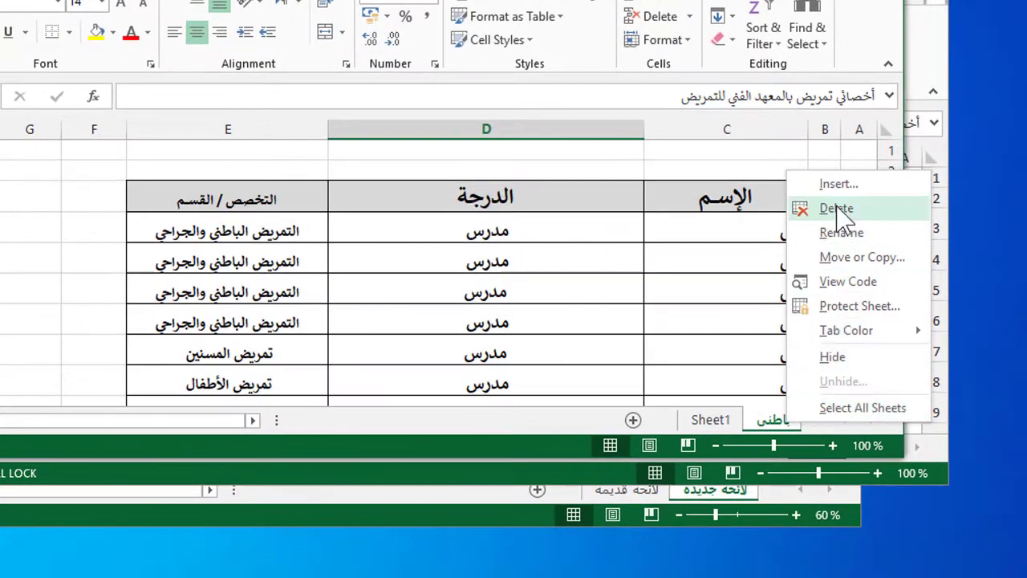
{"action": "left_click", "coordinate": [837, 210]}
{"action": "left_click", "coordinate": [365, 281]}
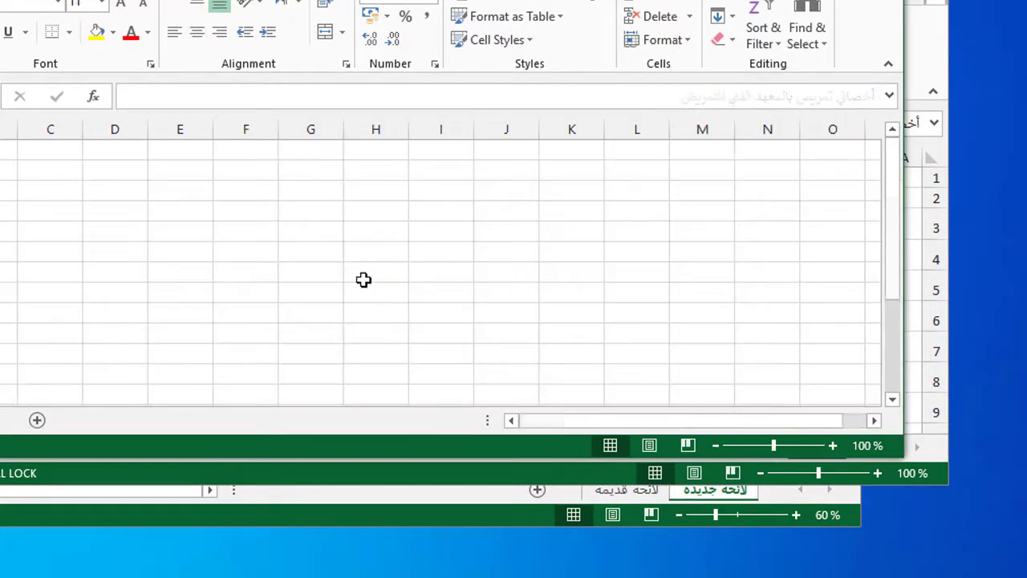
Move باطنى from workbook 3 to Book1 via Move or Copy, without Create a copy.
{"action": "left_click_drag", "start_coordinate": [698, 0], "coordinate": [695, 110]}
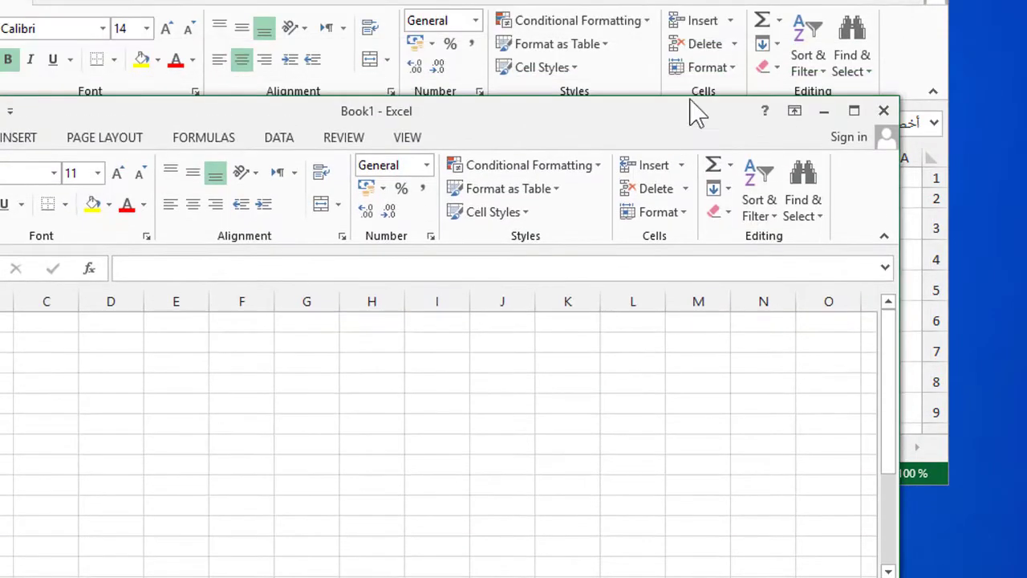
{"action": "left_click", "coordinate": [692, 3]}
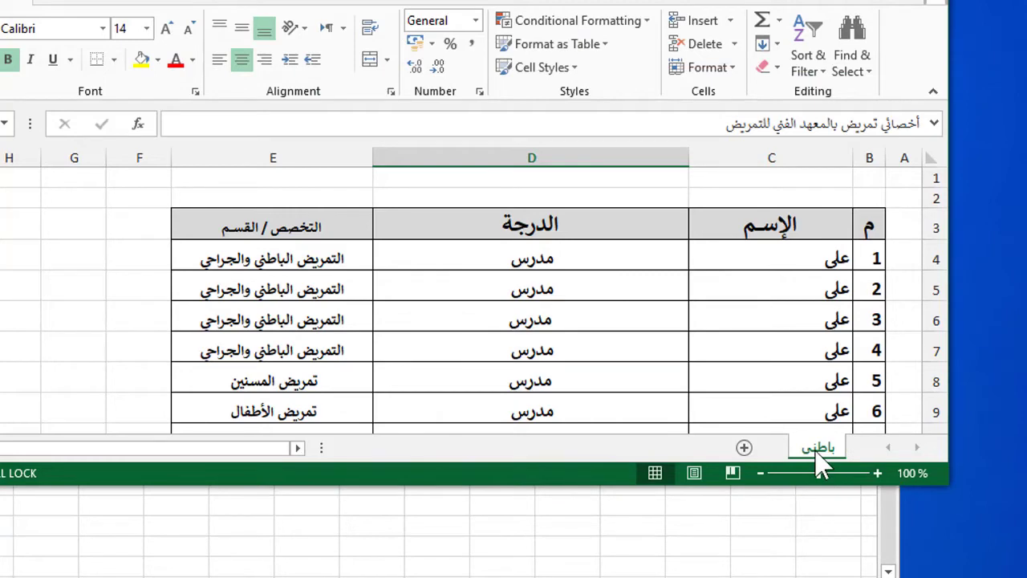
{"action": "right_click", "coordinate": [820, 448]}
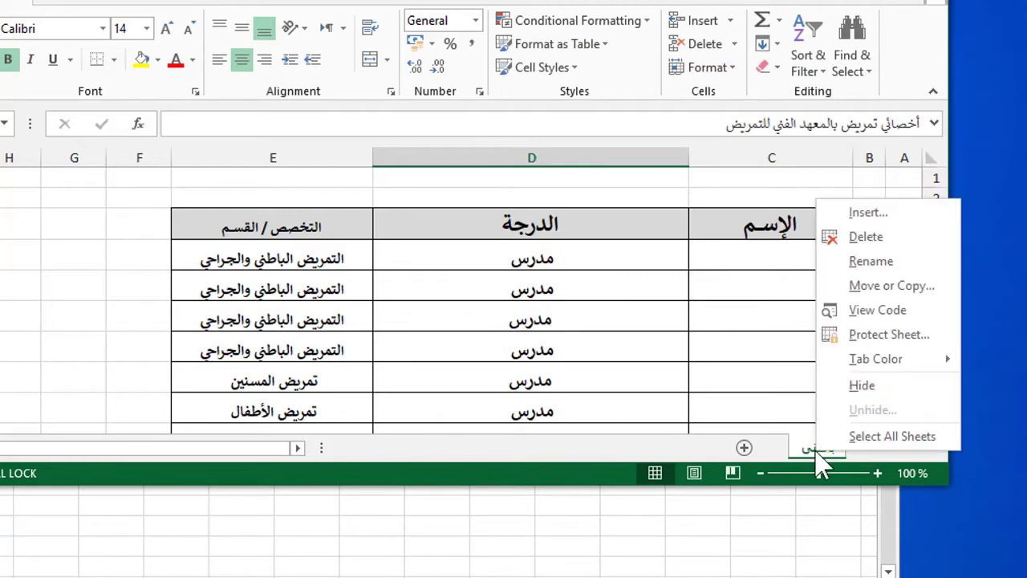
{"action": "left_click", "coordinate": [873, 287]}
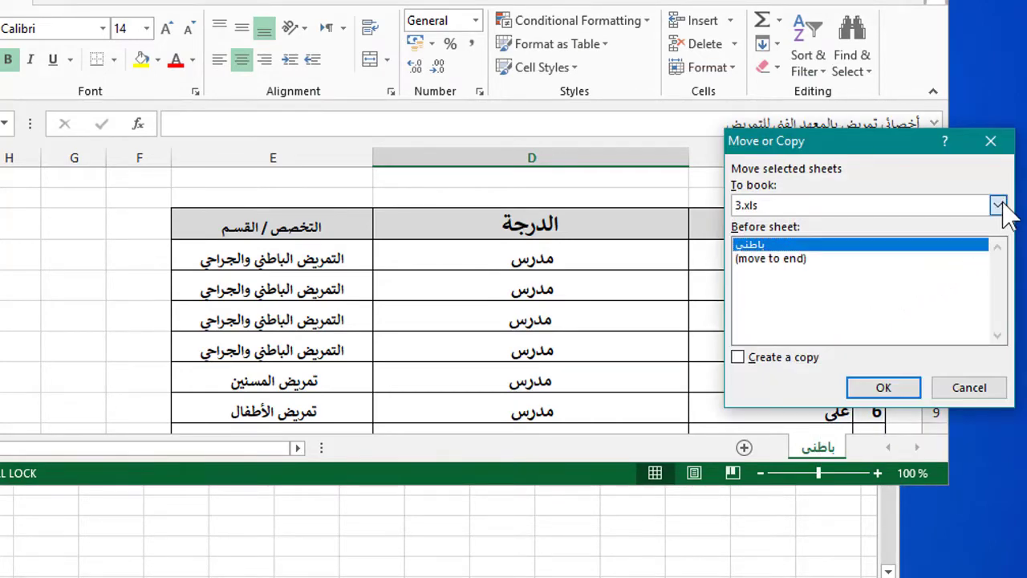
{"action": "left_click", "coordinate": [998, 204]}
{"action": "left_click", "coordinate": [798, 242]}
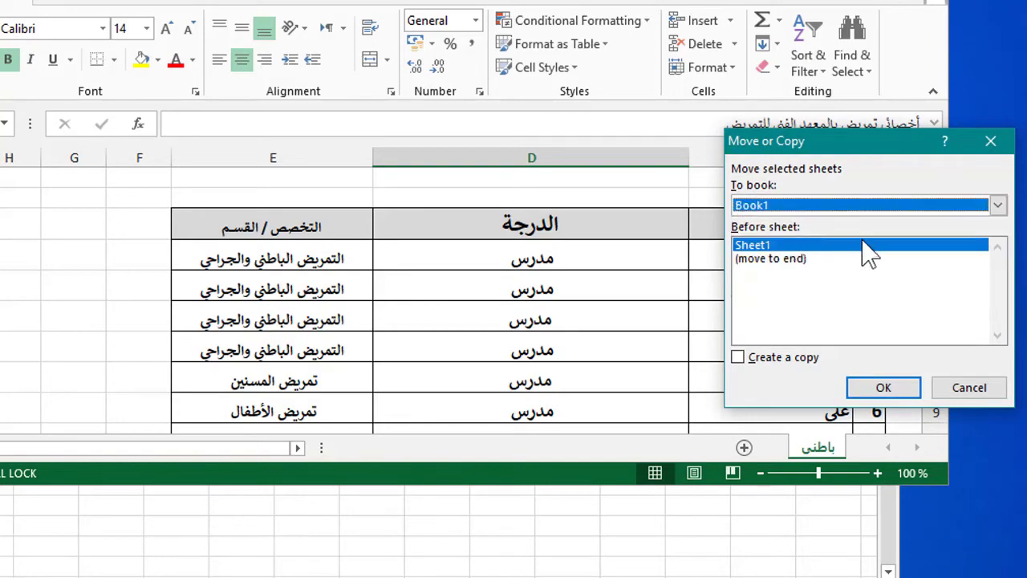
{"action": "left_click", "coordinate": [885, 389]}
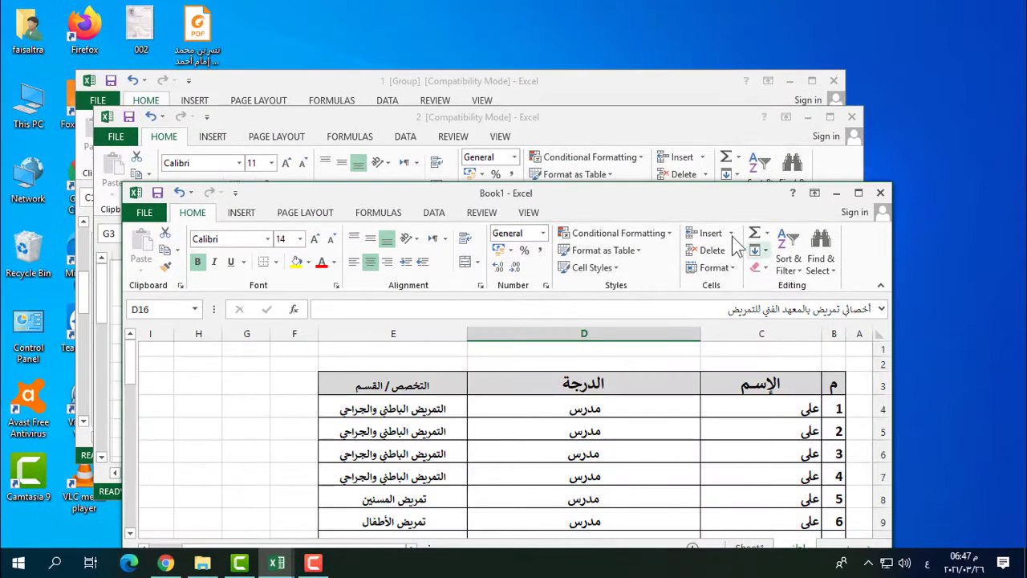
{"action": "left_click_drag", "start_coordinate": [709, 197], "coordinate": [722, 56]}
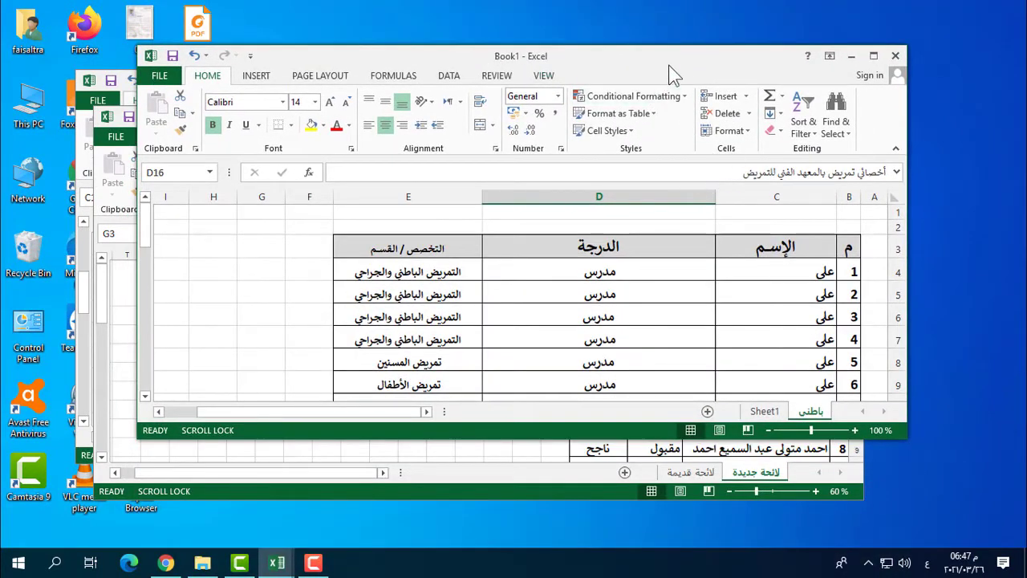
In workbook 2, group the لائحة جديدة and لائحة قديمة sheets.
{"action": "left_click_drag", "start_coordinate": [668, 65], "coordinate": [649, 243]}
{"action": "left_click", "coordinate": [596, 131]}
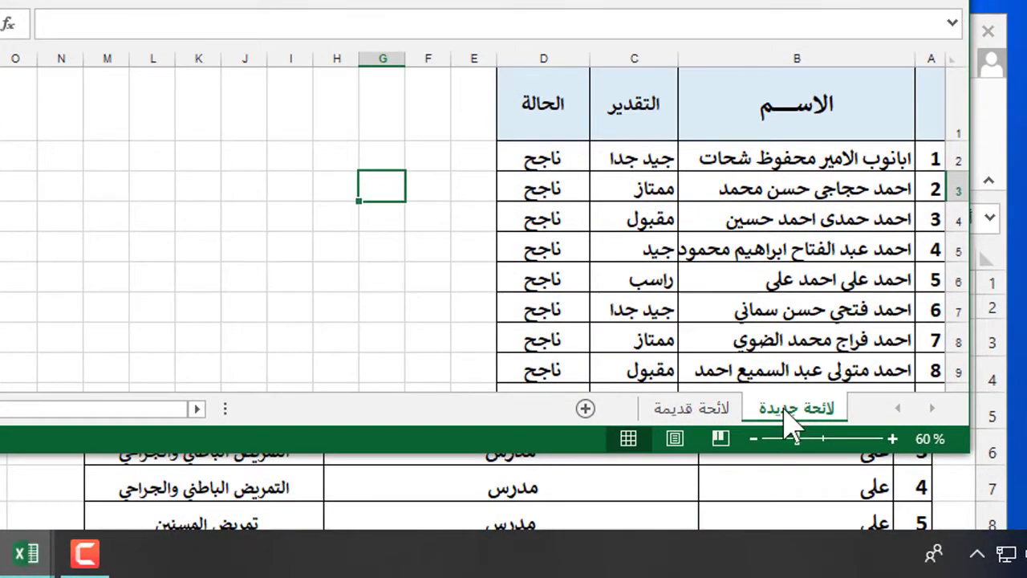
{"action": "left_click", "coordinate": [724, 407]}
{"action": "left_click", "coordinate": [772, 414]}
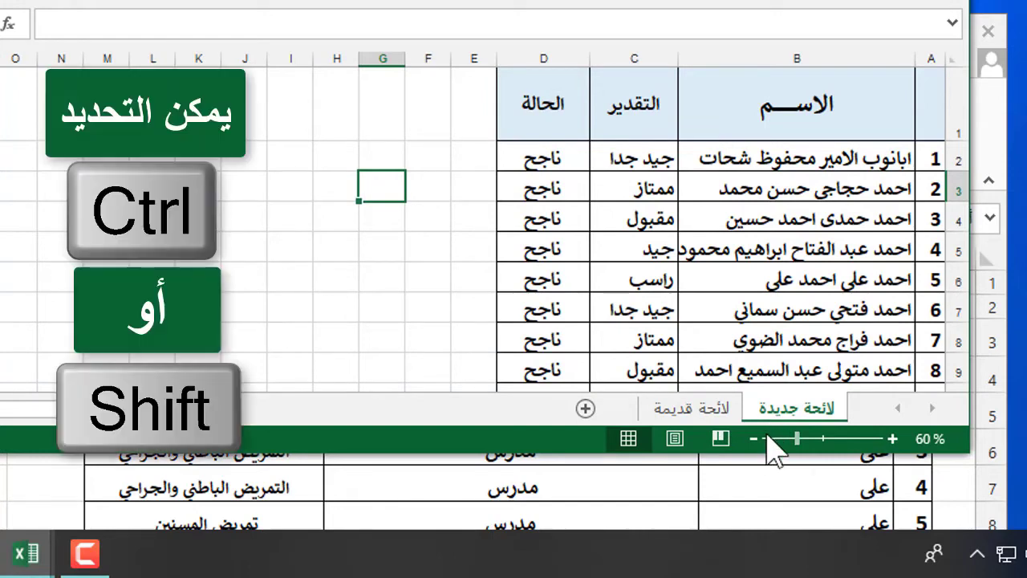
{"action": "left_click", "coordinate": [711, 414], "text": "ctrl"}
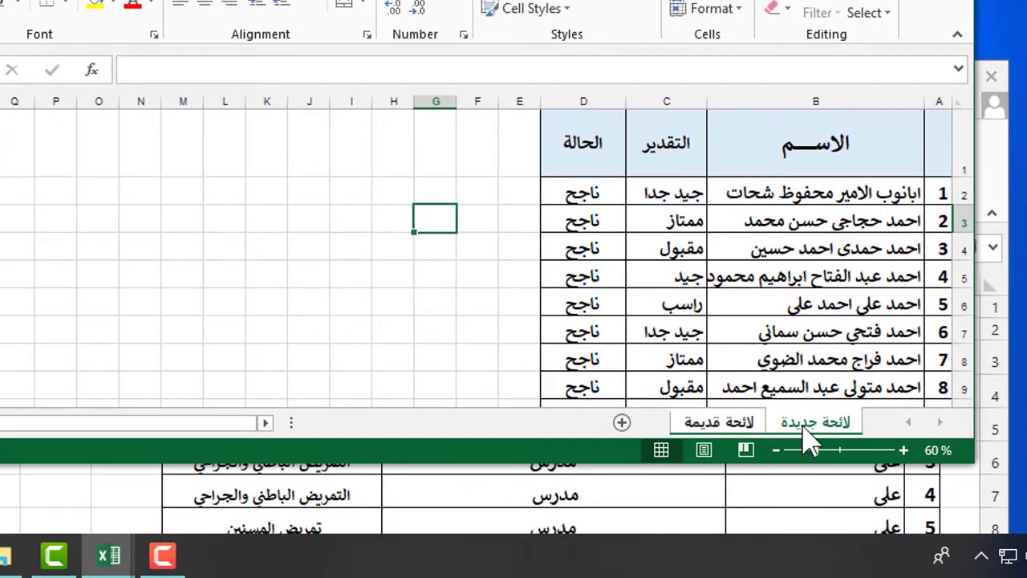
Move both grouped sheets into Book1 through Move or Copy.
{"action": "right_click", "coordinate": [805, 425]}
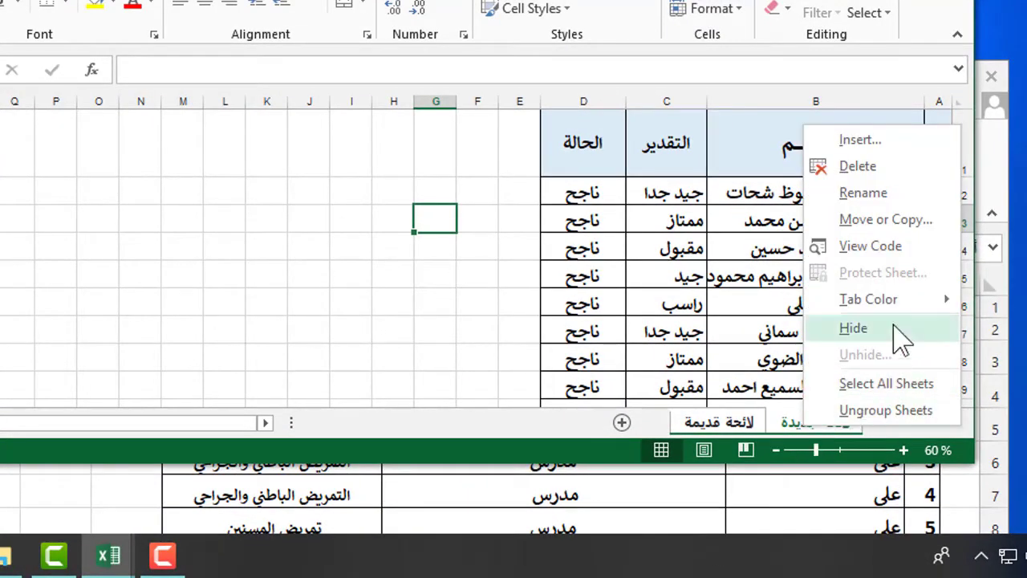
{"action": "left_click", "coordinate": [883, 219]}
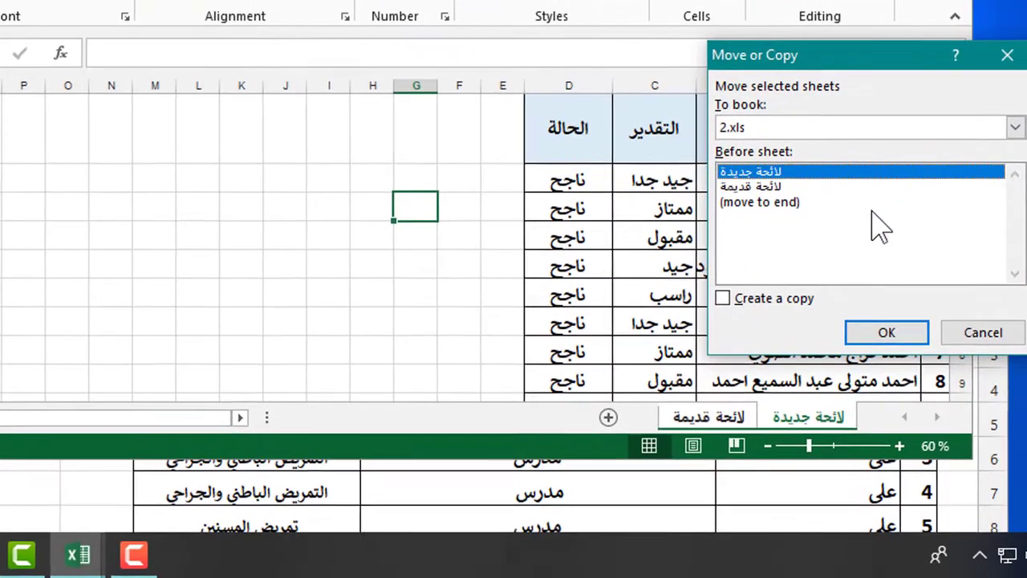
{"action": "left_click", "coordinate": [1015, 141]}
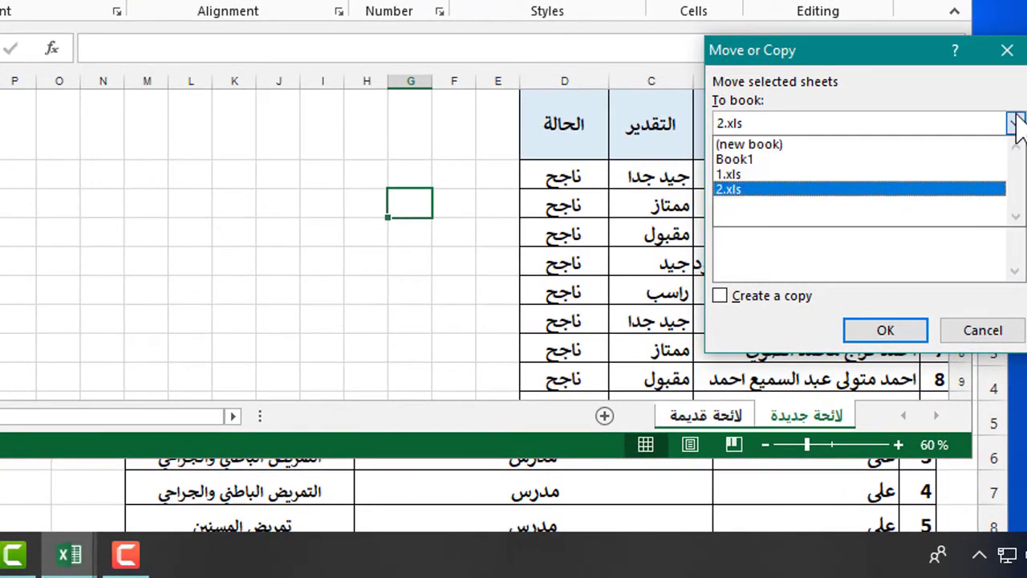
{"action": "left_click", "coordinate": [802, 159]}
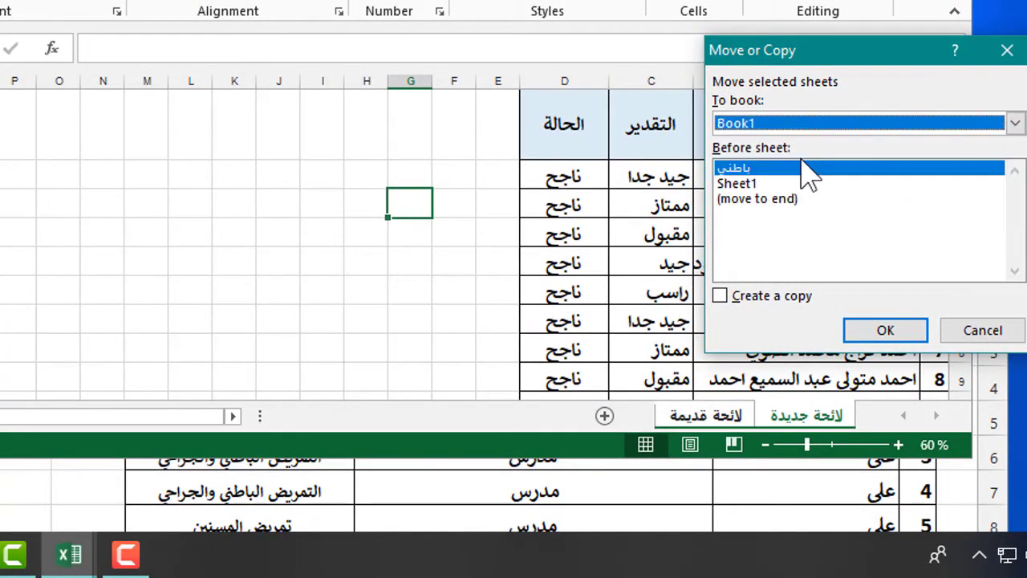
{"action": "left_click", "coordinate": [879, 329]}
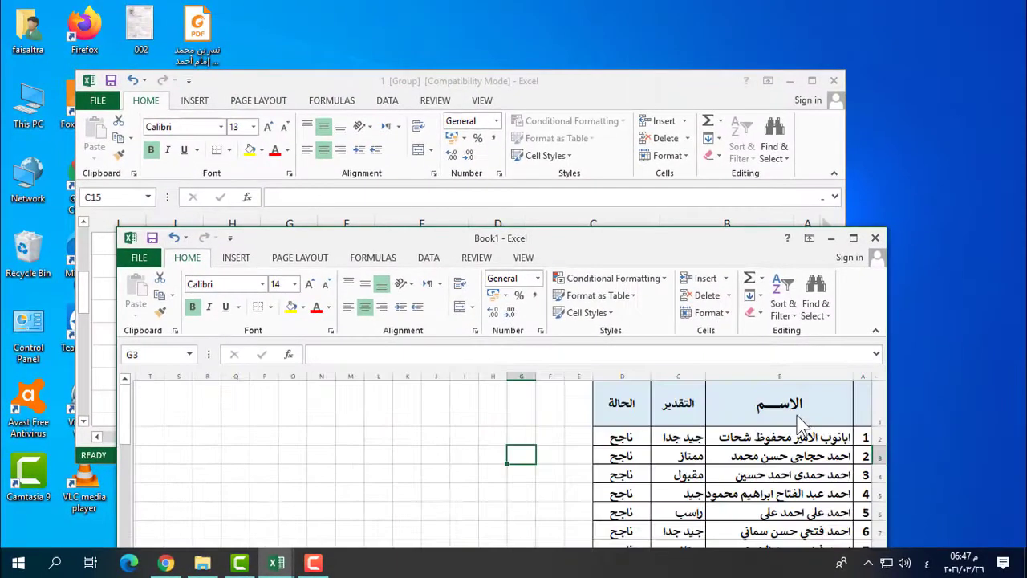
Check Book1's sheets باطني, لائحة قديمة and لائحة جديدة.
{"action": "left_click_drag", "start_coordinate": [653, 250], "coordinate": [620, 96]}
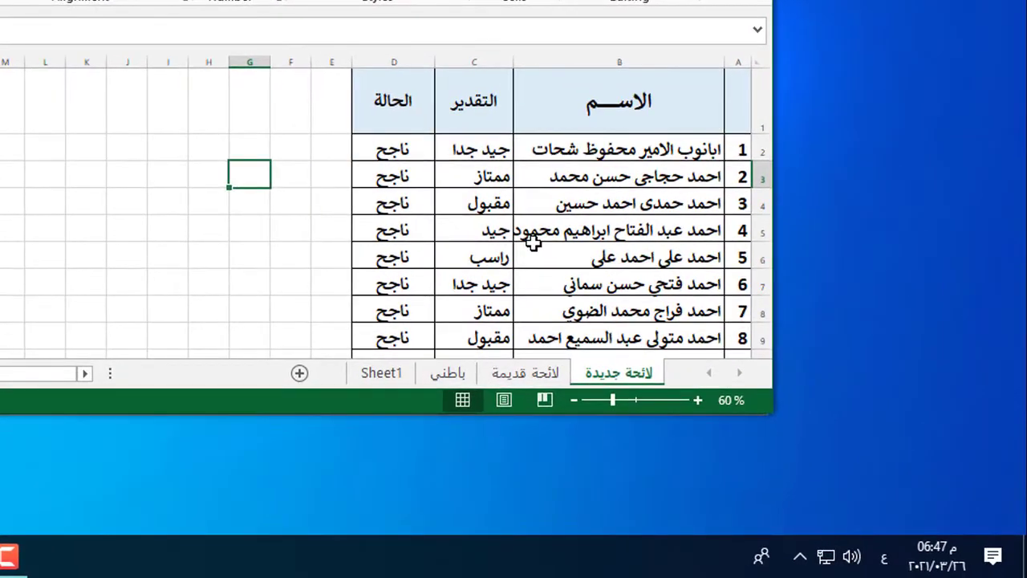
{"action": "left_click", "coordinate": [454, 373]}
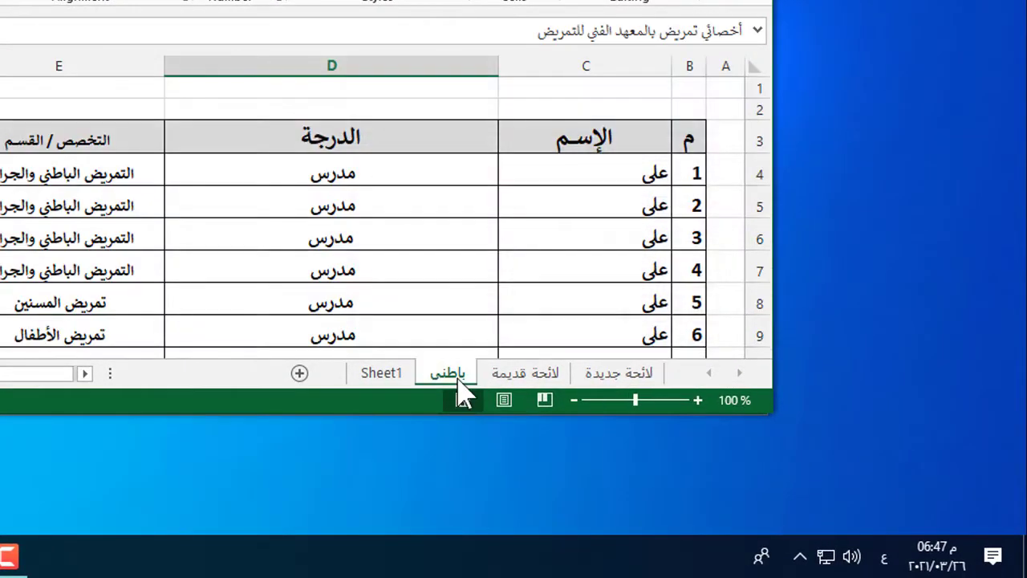
{"action": "left_click", "coordinate": [513, 375]}
{"action": "left_click", "coordinate": [690, 418]}
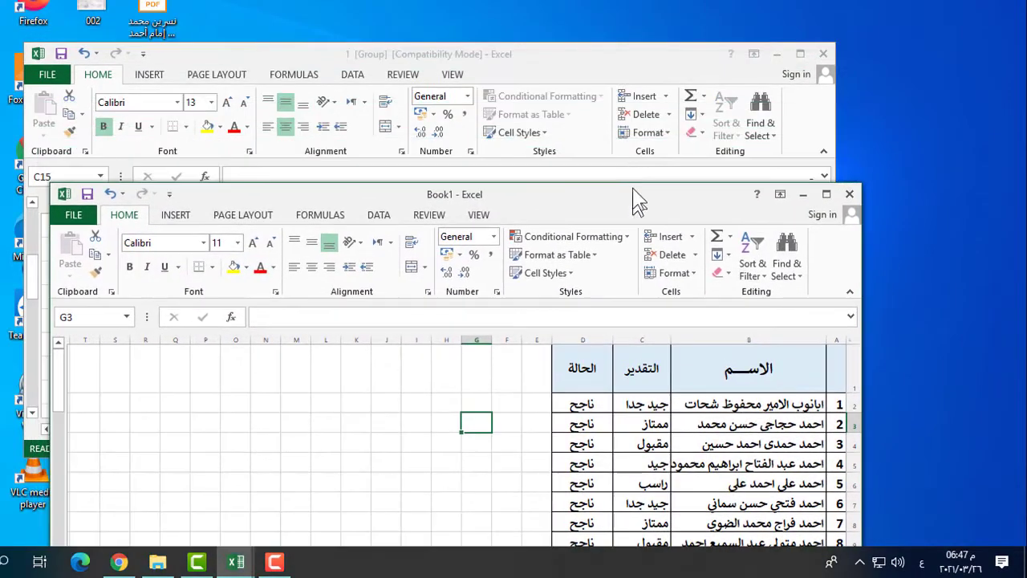
From workbook 1, move both selected phone-list sheets to Book1 with Move or Copy.
{"action": "left_click", "coordinate": [546, 74]}
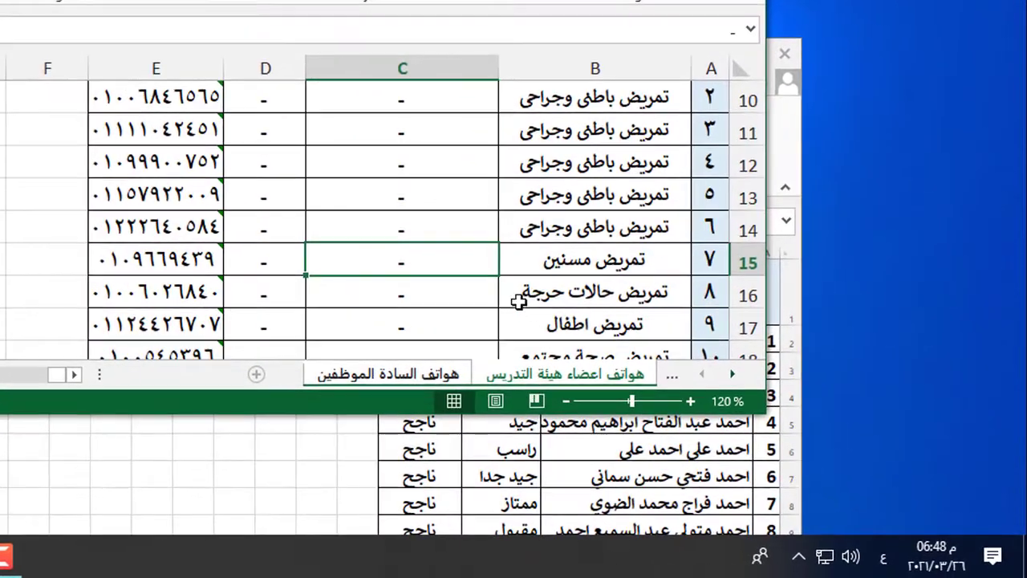
{"action": "left_click", "coordinate": [686, 368]}
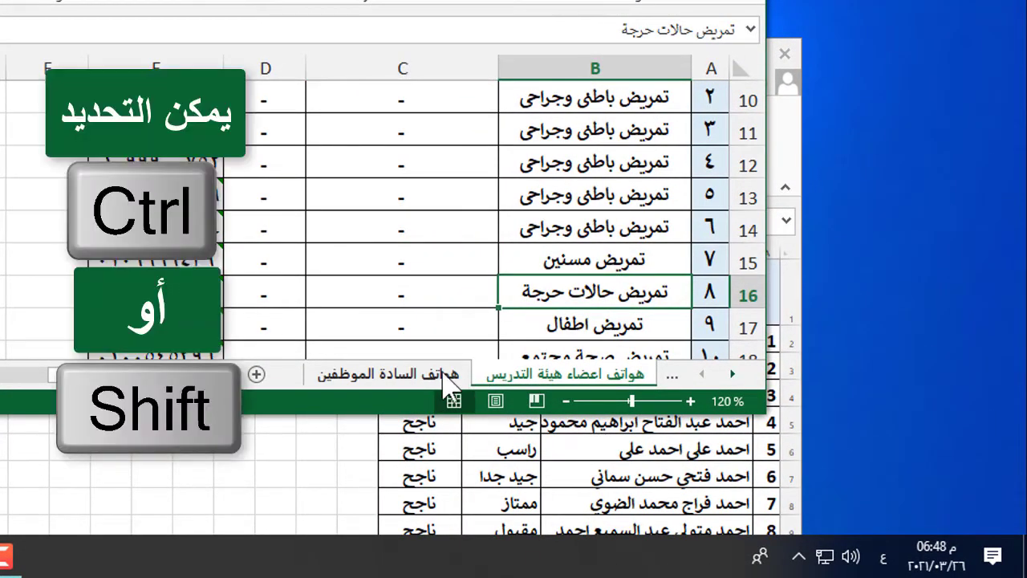
{"action": "right_click", "coordinate": [525, 379]}
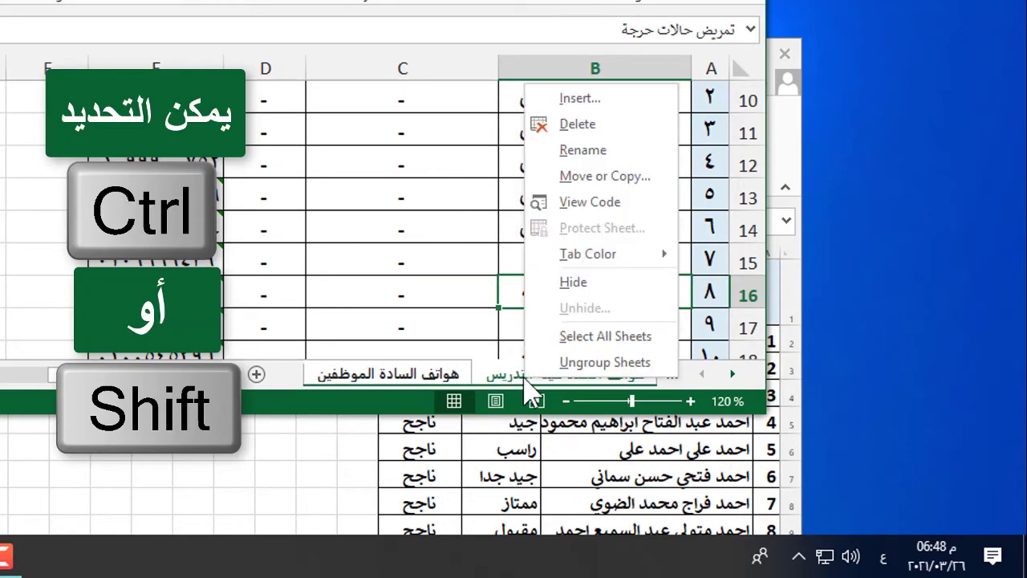
{"action": "left_click", "coordinate": [604, 176]}
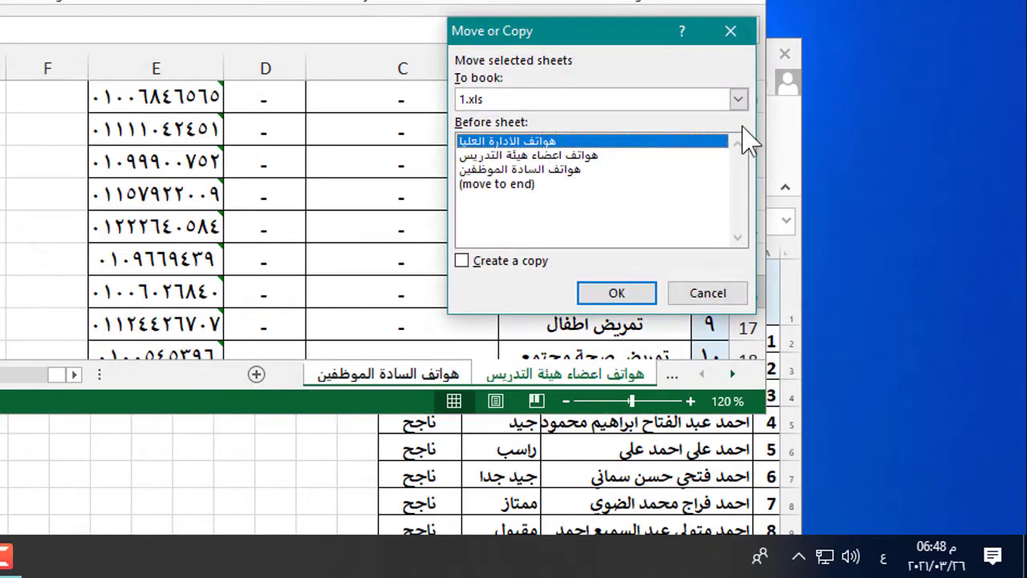
{"action": "left_click", "coordinate": [738, 100]}
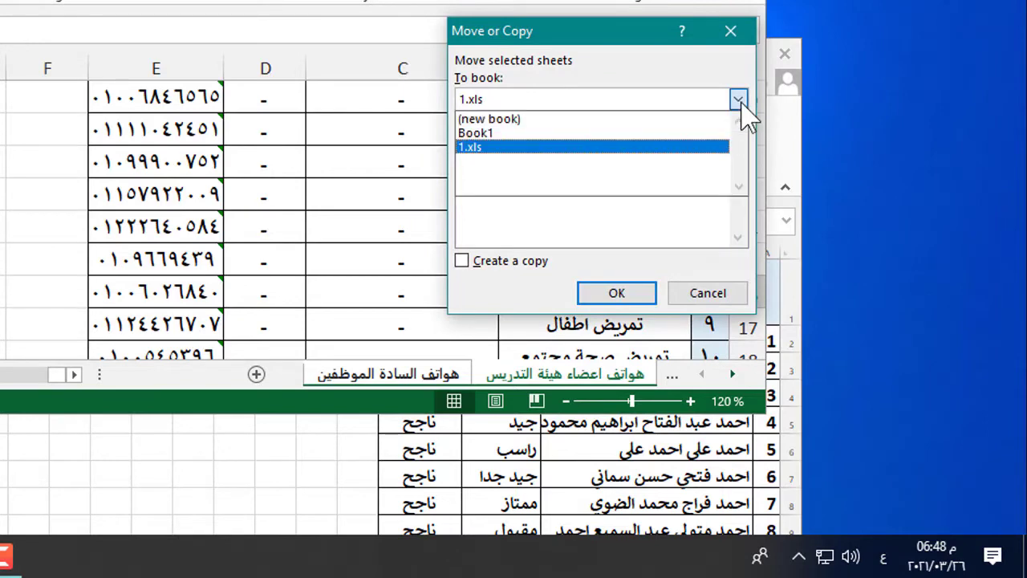
{"action": "left_click", "coordinate": [542, 134]}
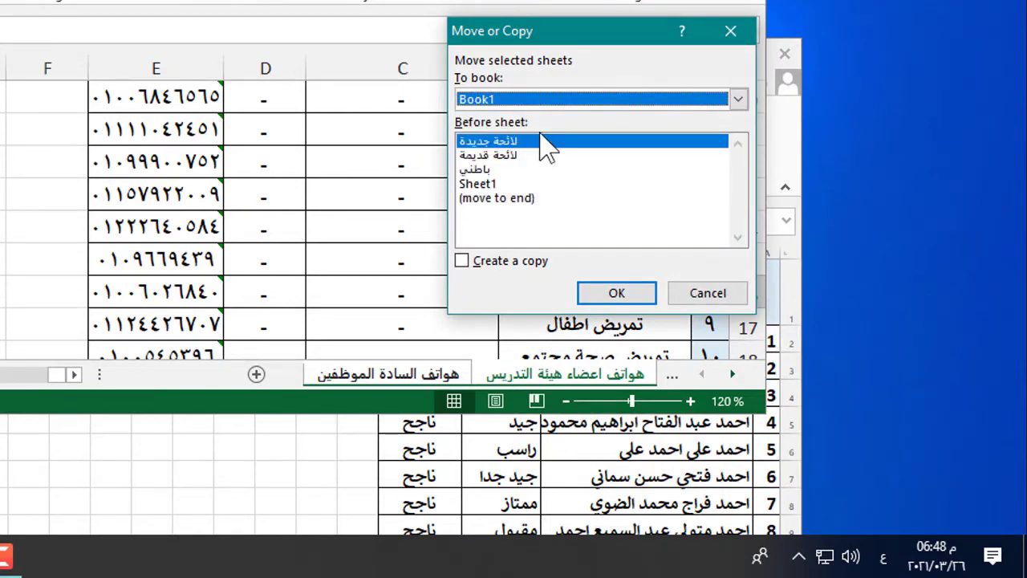
{"action": "left_click", "coordinate": [617, 293]}
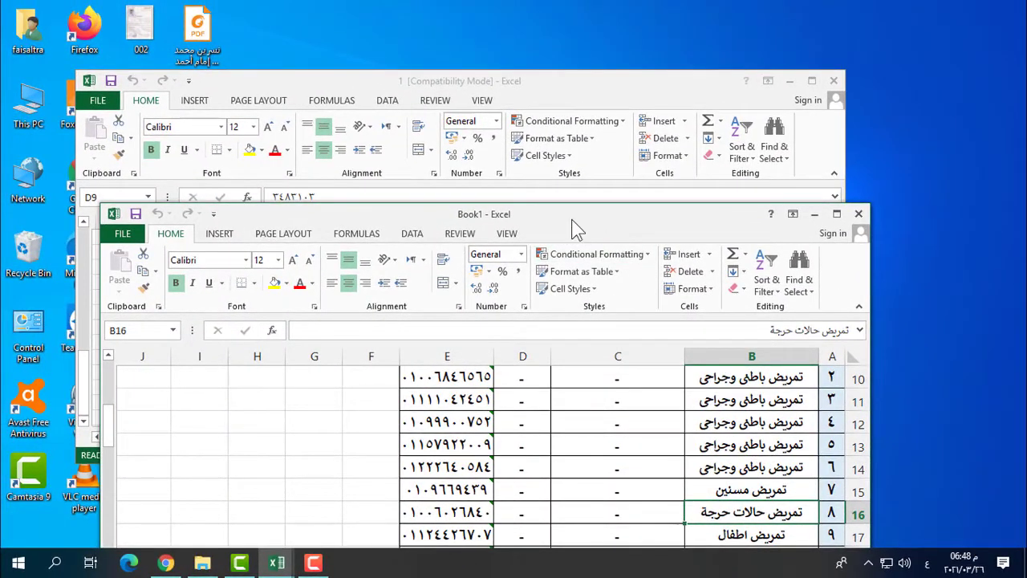
Send workbook 1's هواتف الادارة العليا tab to Book1 via Move or Copy.
{"action": "left_click_drag", "start_coordinate": [572, 218], "coordinate": [574, 148]}
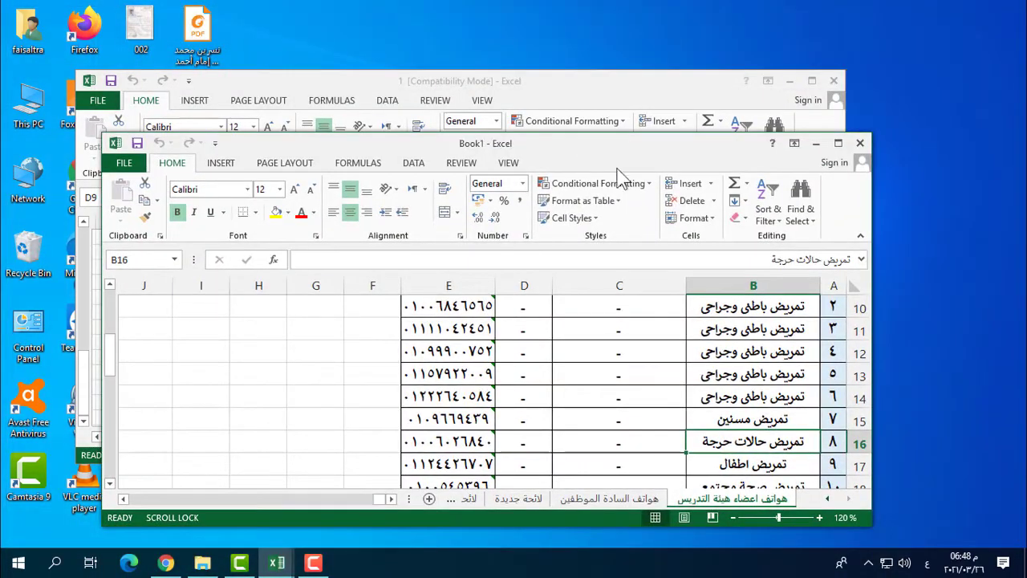
{"action": "left_click", "coordinate": [571, 87]}
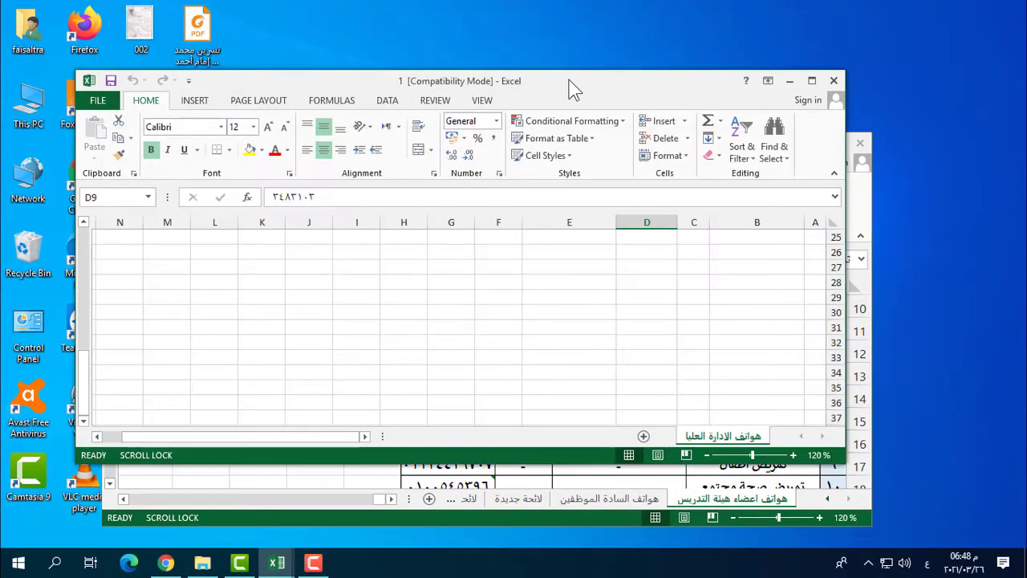
{"action": "scroll", "coordinate": [719, 324], "scroll_direction": "up", "scroll_amount": 5}
{"action": "scroll", "coordinate": [718, 324], "scroll_direction": "up", "scroll_amount": 3}
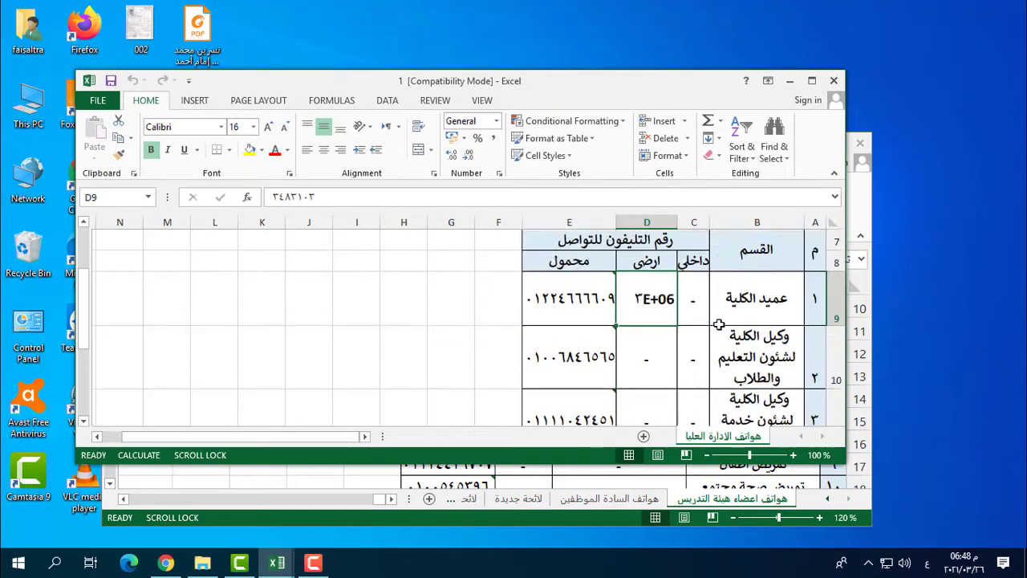
{"action": "scroll", "coordinate": [719, 323], "scroll_direction": "down", "scroll_amount": 3}
{"action": "scroll", "coordinate": [718, 324], "scroll_direction": "down", "scroll_amount": 2}
{"action": "scroll", "coordinate": [722, 361], "scroll_direction": "down", "scroll_amount": 2}
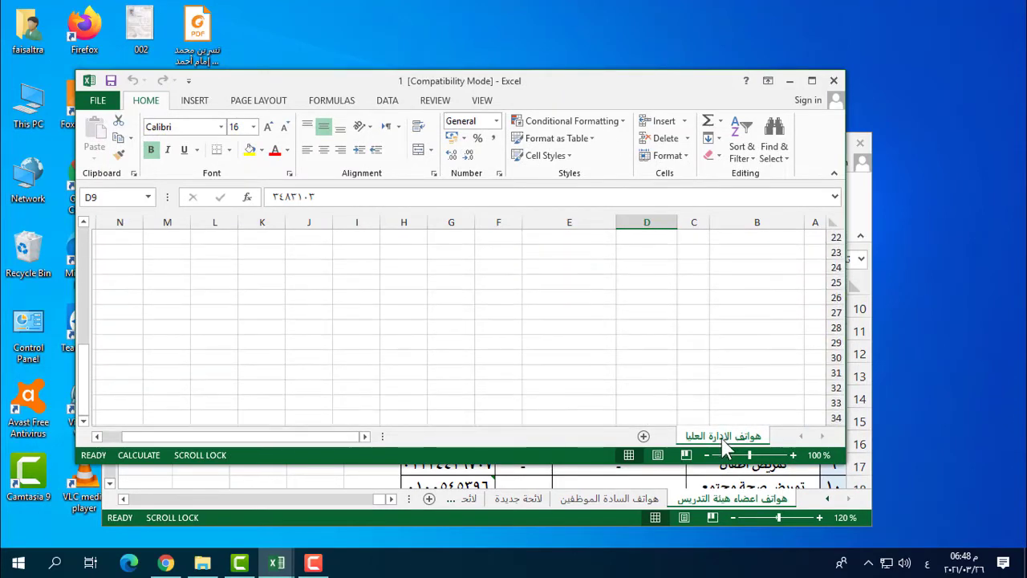
{"action": "right_click", "coordinate": [724, 441]}
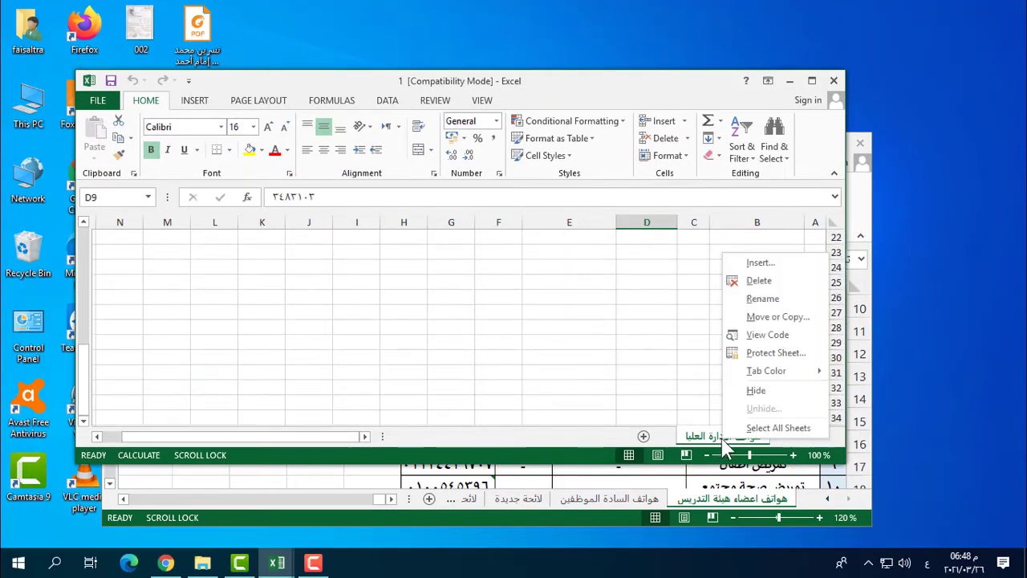
{"action": "left_click", "coordinate": [767, 320]}
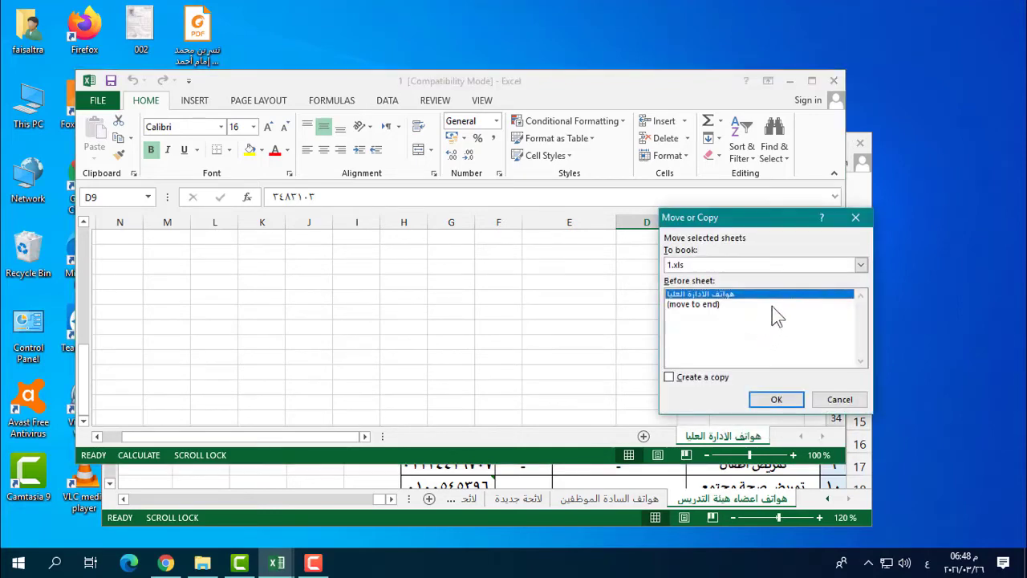
{"action": "left_click", "coordinate": [860, 264]}
{"action": "left_click", "coordinate": [750, 289]}
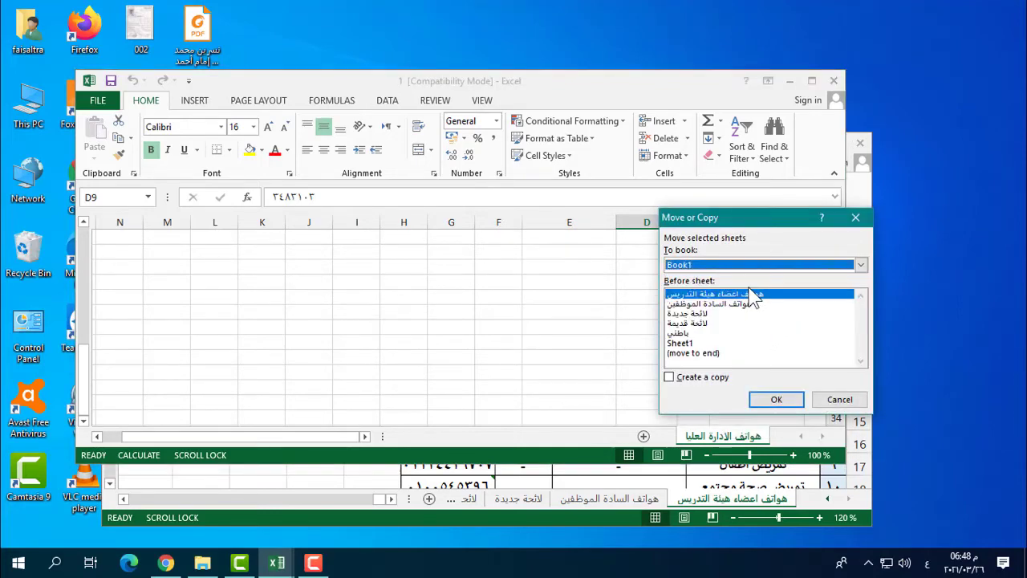
{"action": "left_click", "coordinate": [777, 398]}
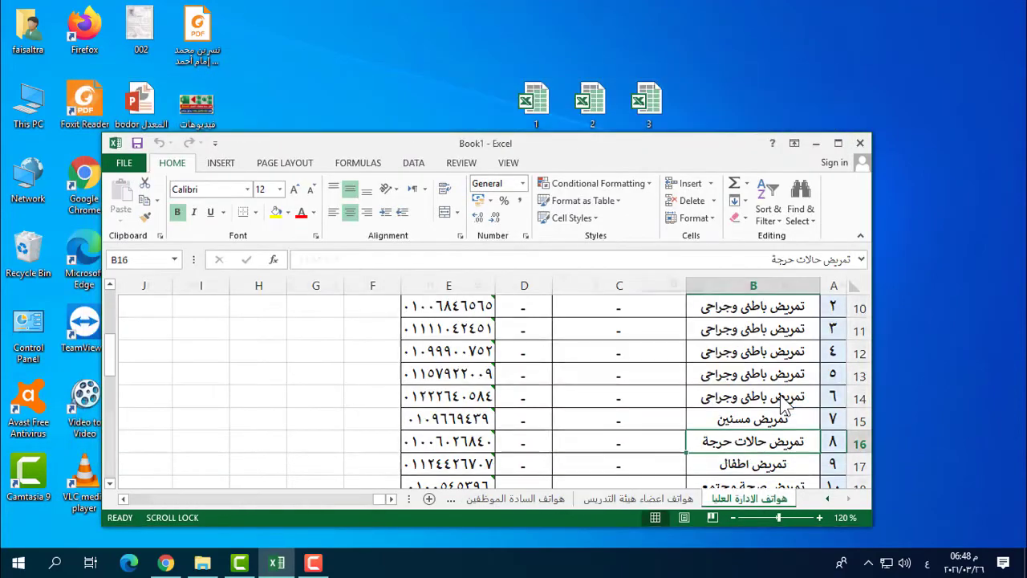
Maximize Book1 and browse its phone-list, لائحة جديدة, لائحة قديمة and باطني sheets.
{"action": "left_click", "coordinate": [838, 143]}
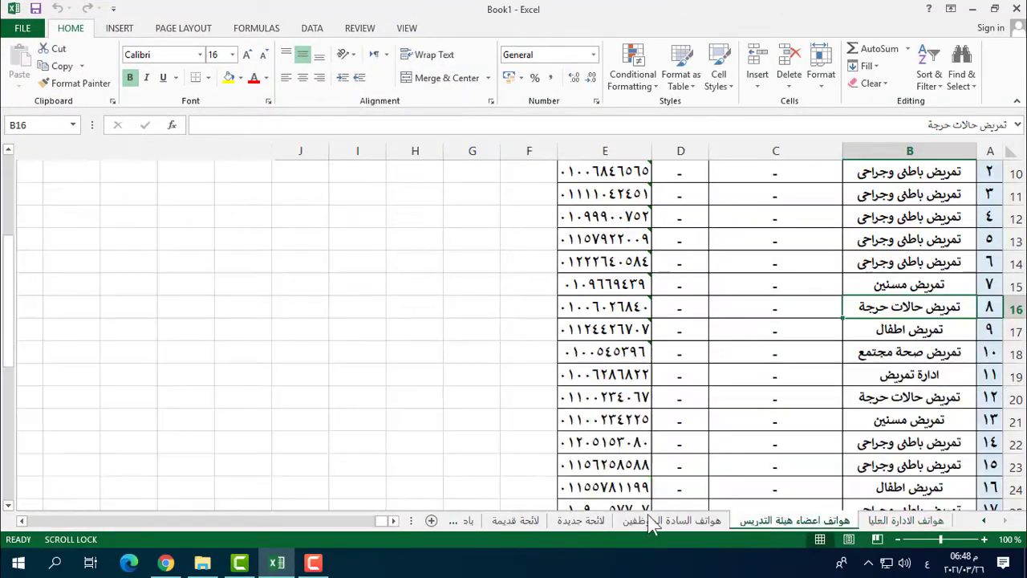
{"action": "left_click", "coordinate": [807, 522]}
{"action": "left_click", "coordinate": [657, 522]}
{"action": "left_click", "coordinate": [581, 521]}
{"action": "left_click", "coordinate": [515, 522]}
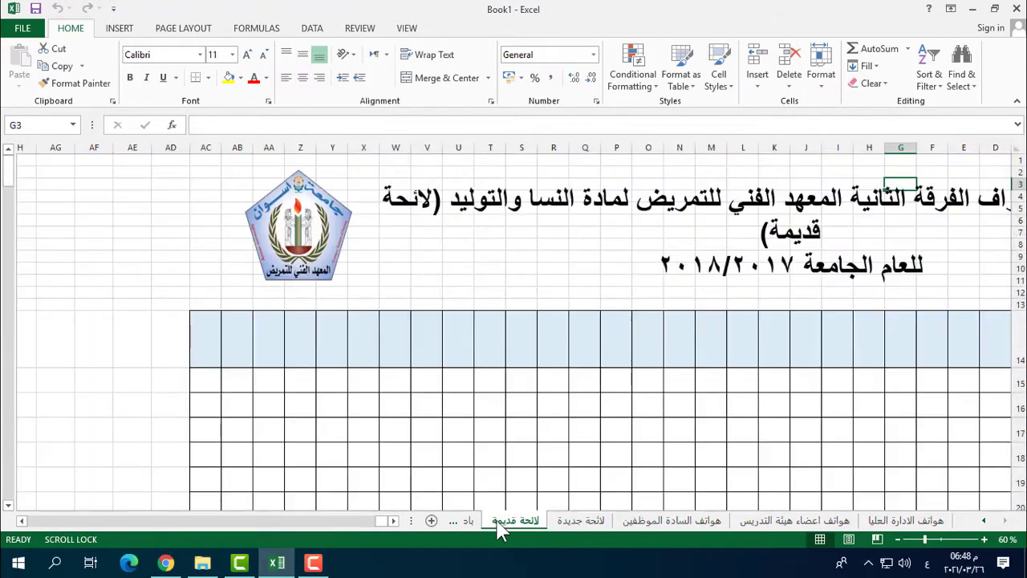
{"action": "key", "text": "ctrl+Page_Down"}
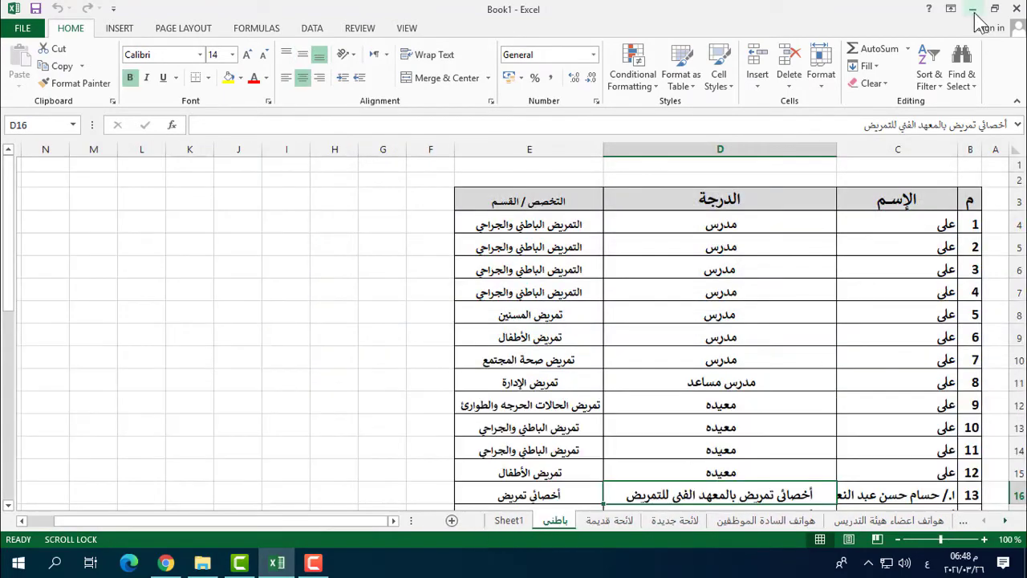
Minimize Excel, select the three workbook files on the desktop, then restore Book1.
{"action": "left_click", "coordinate": [972, 10]}
{"action": "left_click_drag", "start_coordinate": [682, 66], "coordinate": [505, 161]}
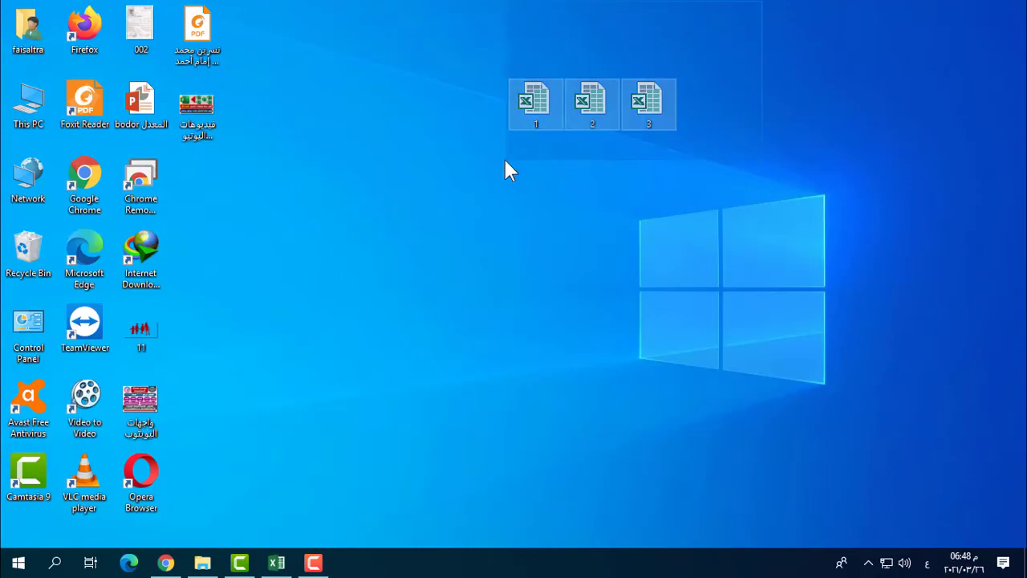
{"action": "left_click", "coordinate": [277, 563]}
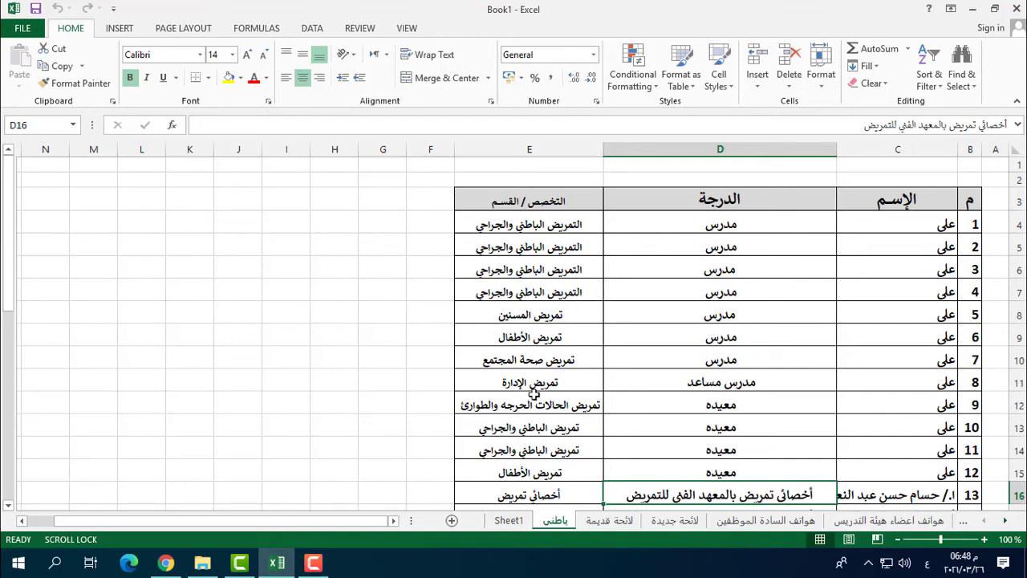
{"action": "left_click", "coordinate": [166, 563]}
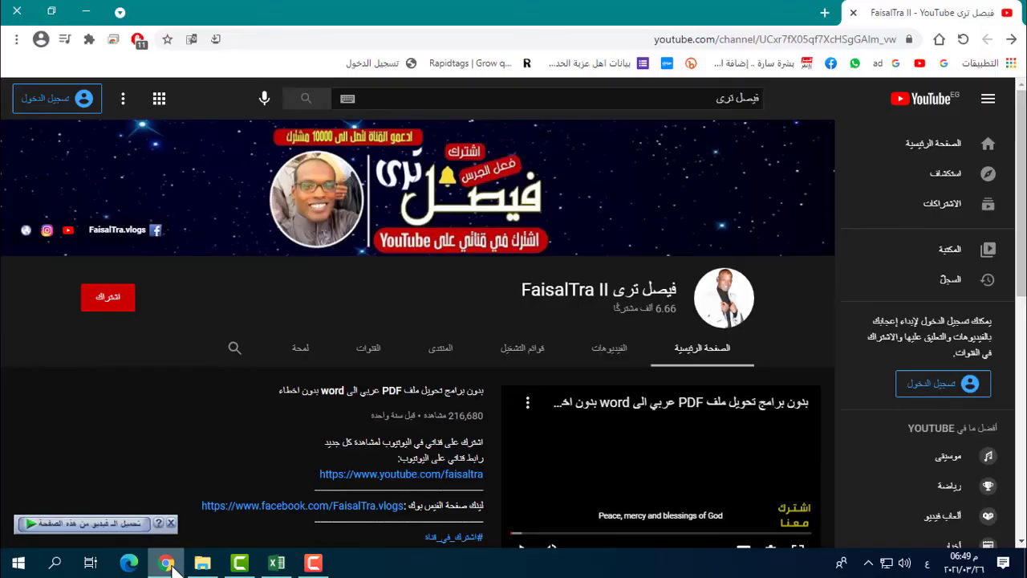